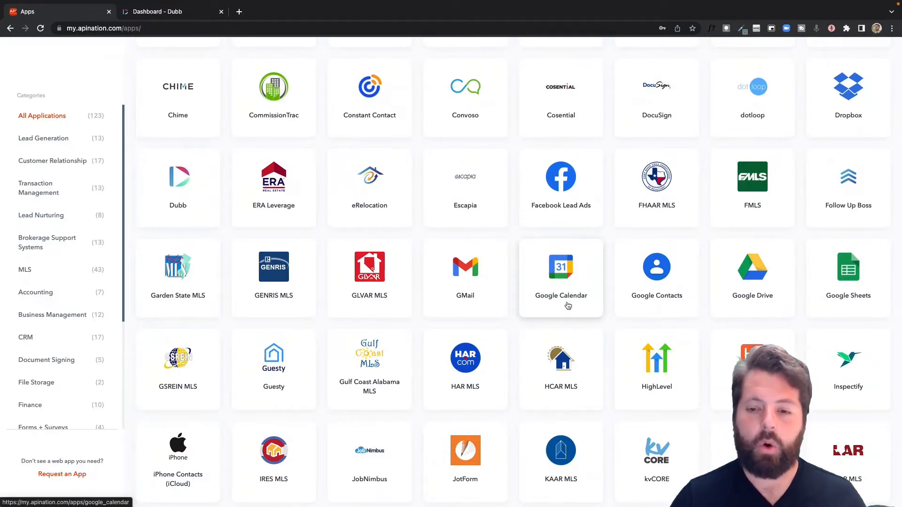
Step: Open the Dubb integrations page from the list of all applications
scroll(567, 306, up, 6)
click(568, 305)
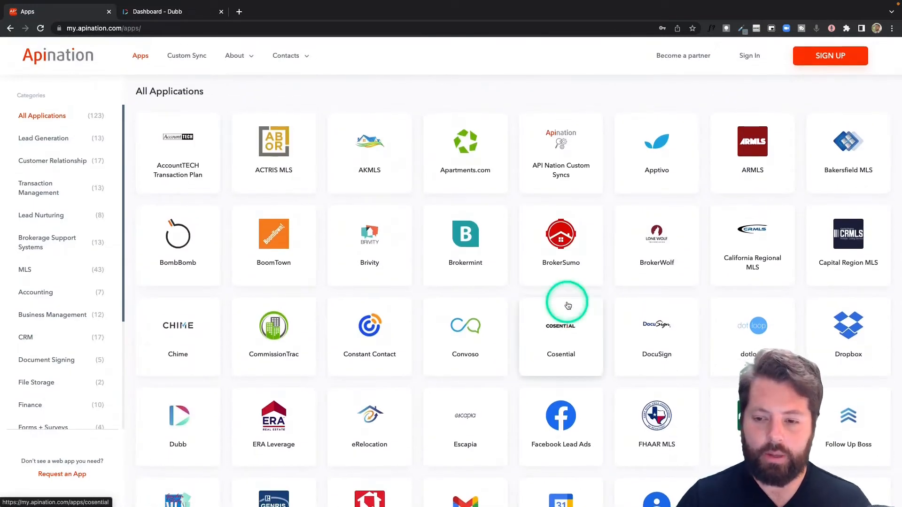
click(189, 409)
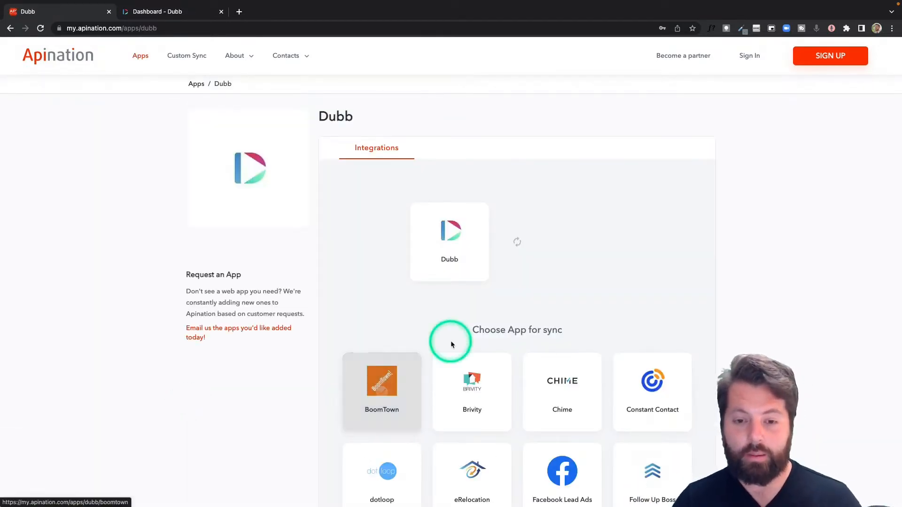
Step: Look through the apps available for syncing with Dubb and choose Facebook Lead Ads
scroll(450, 342, down, 2)
scroll(450, 342, down, 5)
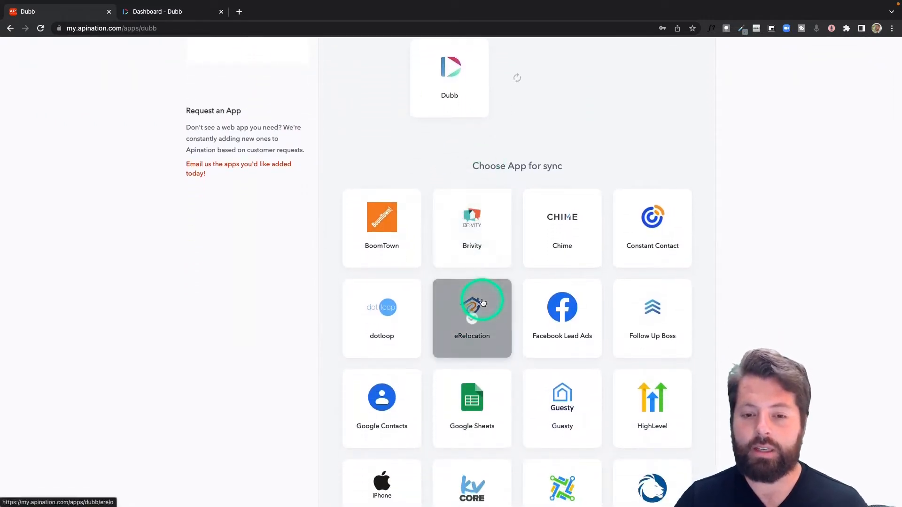
click(483, 307)
scroll(481, 310, down, 1)
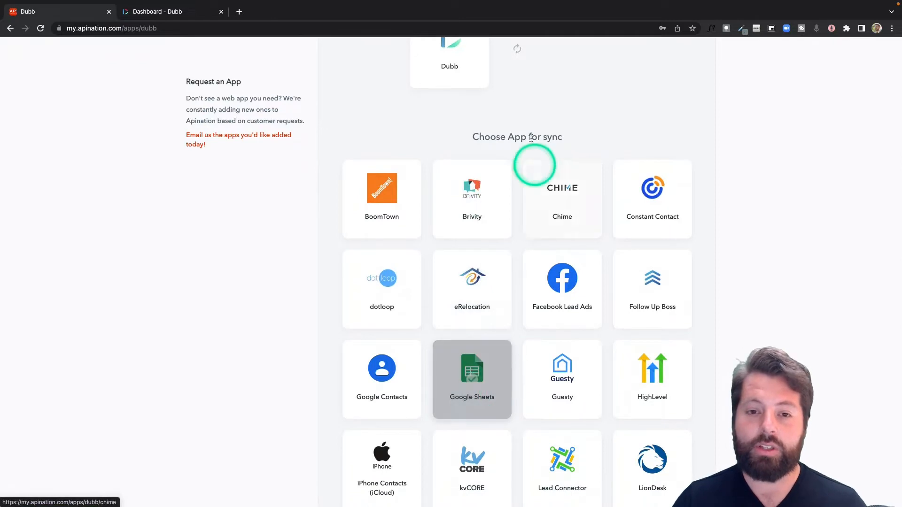
click(469, 371)
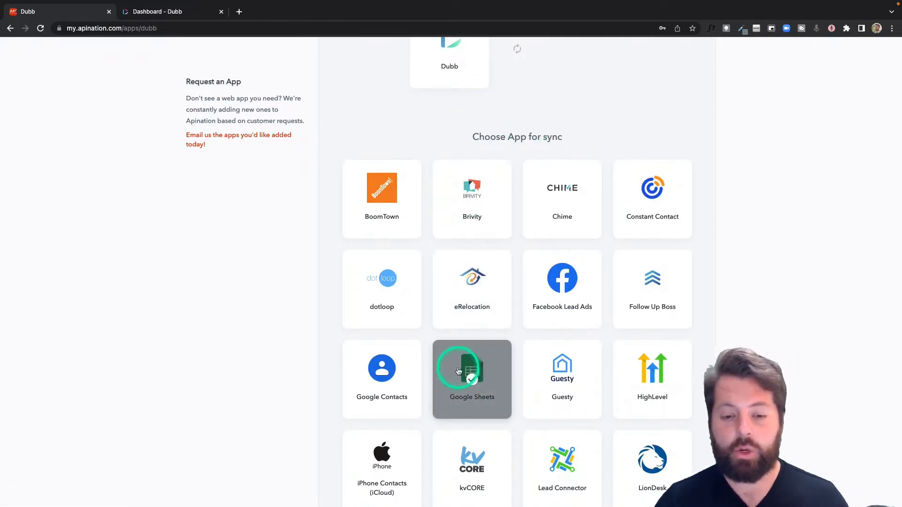
click(495, 437)
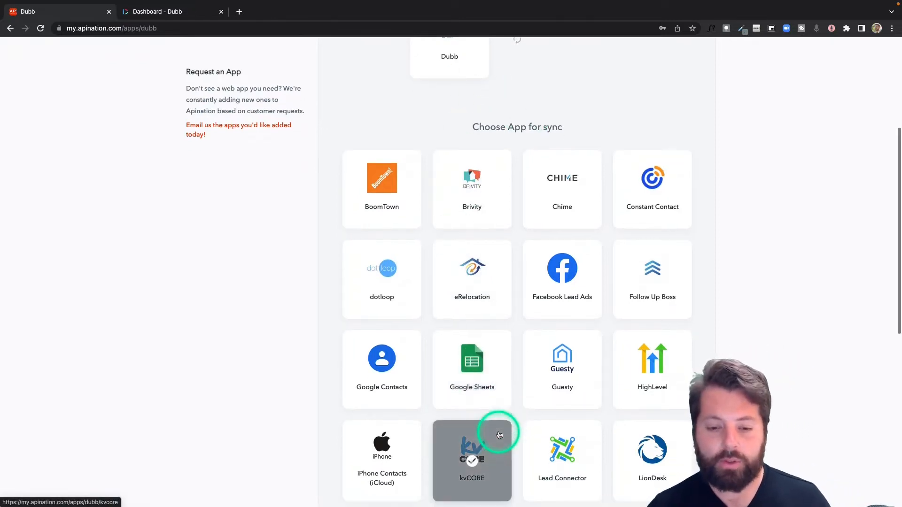
scroll(493, 430, down, 1)
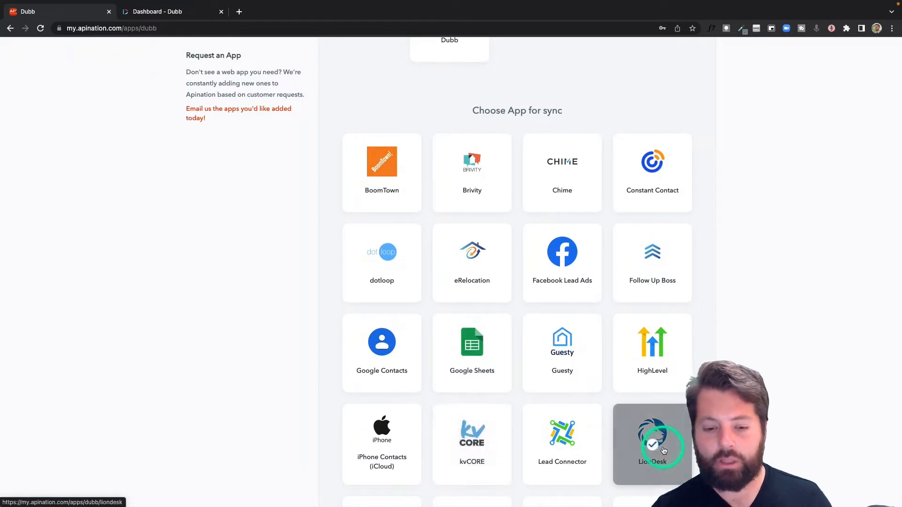
scroll(483, 439, up, 1)
scroll(484, 440, up, 1)
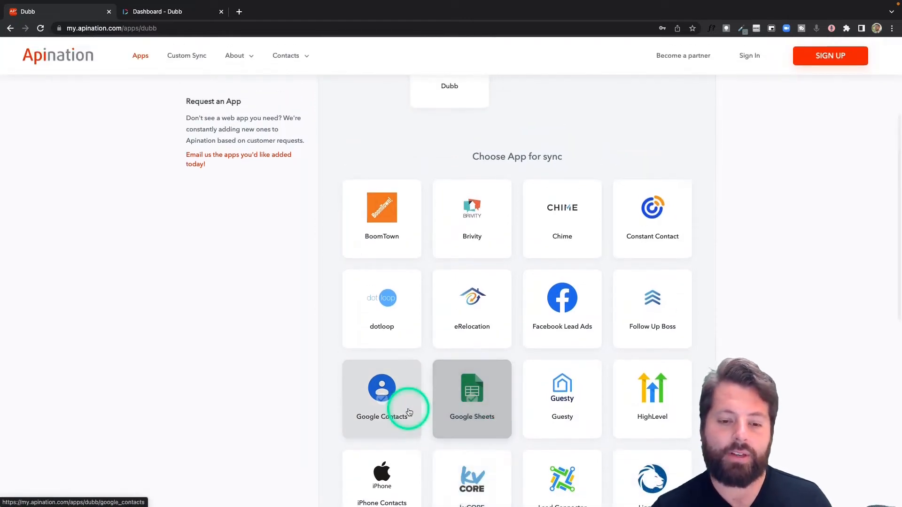
click(378, 392)
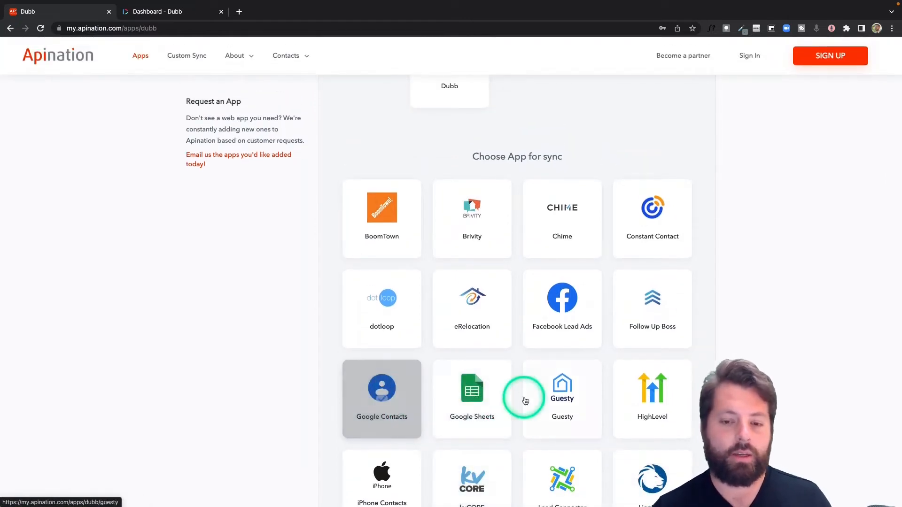
click(572, 317)
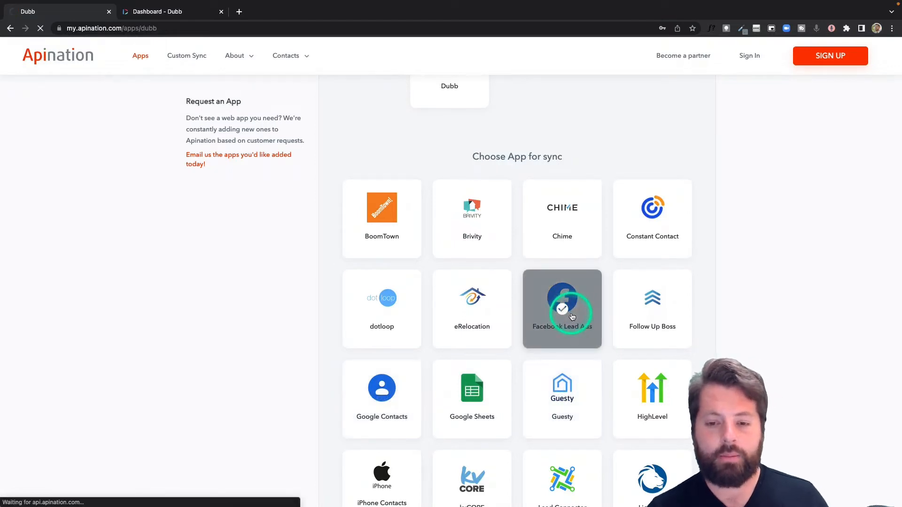
Step: Activate the Facebook Lead Ads Dubb contacts sync
click(356, 361)
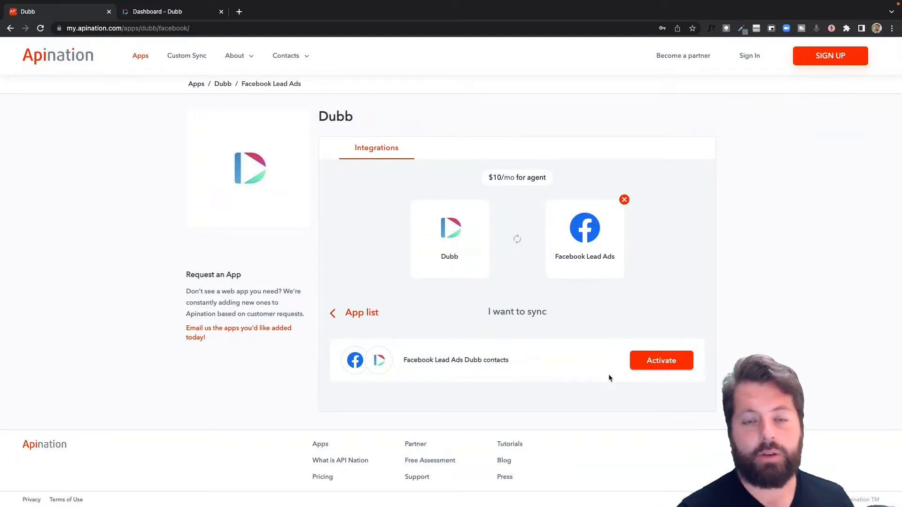
click(668, 360)
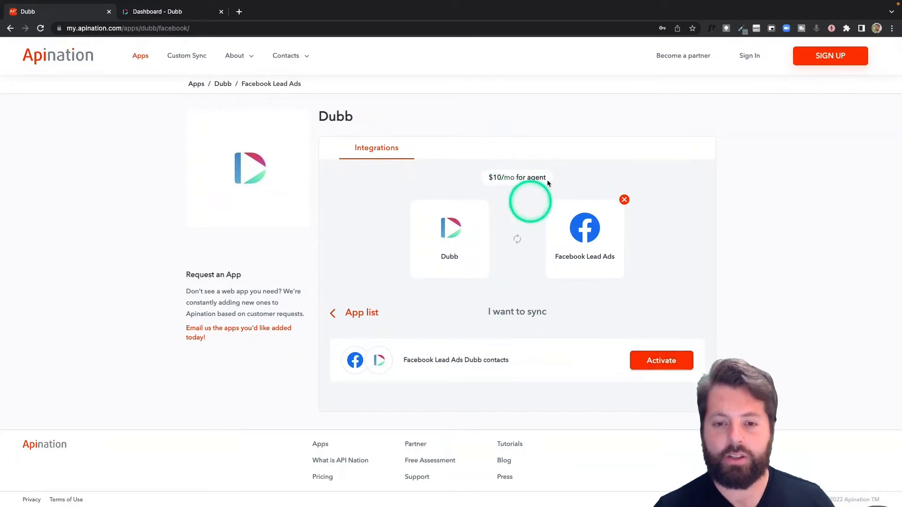
click(673, 364)
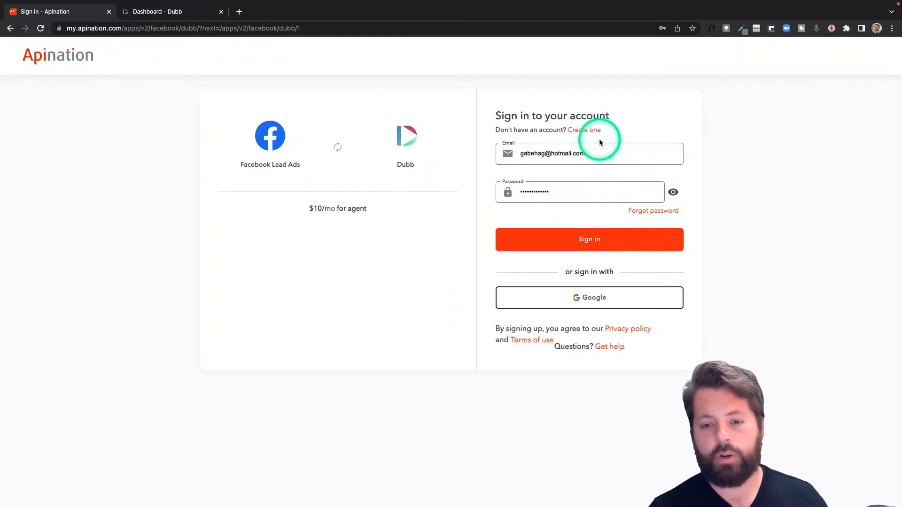
Step: Sign in with Google and connect Facebook Lead Ads through the previously linked Facebook account
click(590, 301)
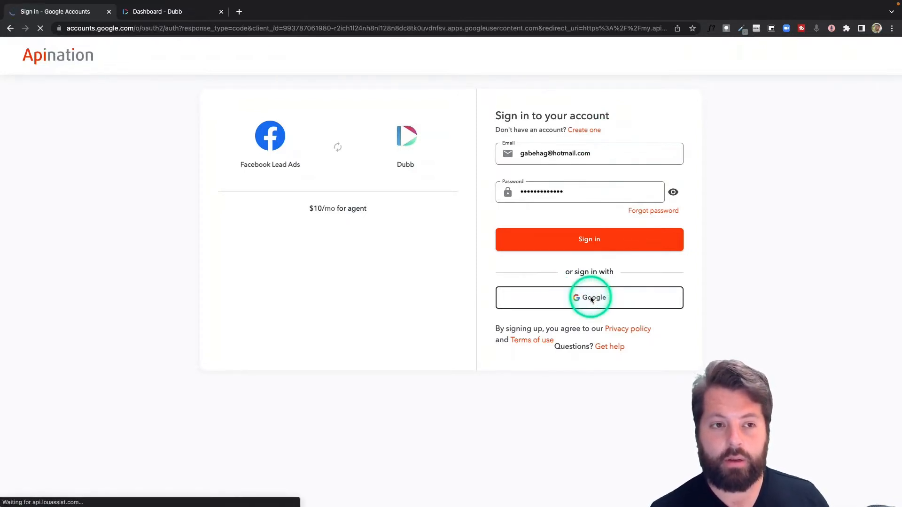
click(433, 256)
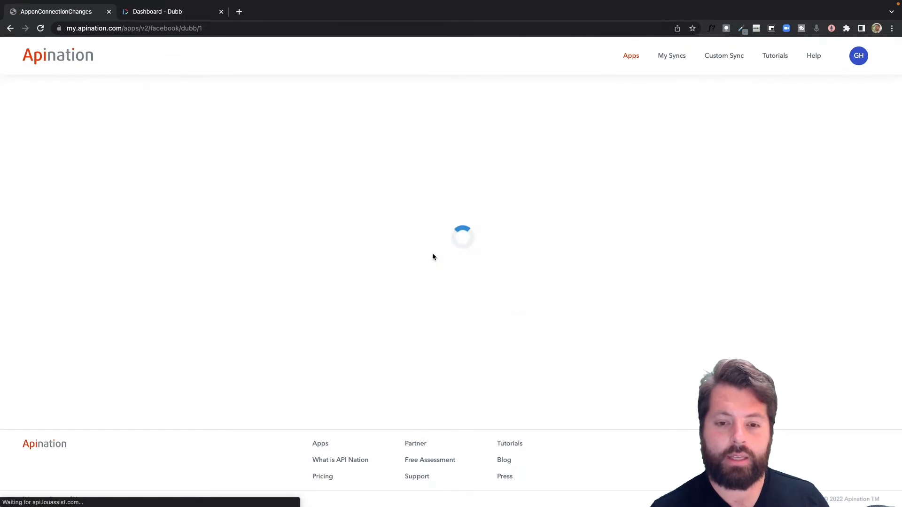
click(614, 236)
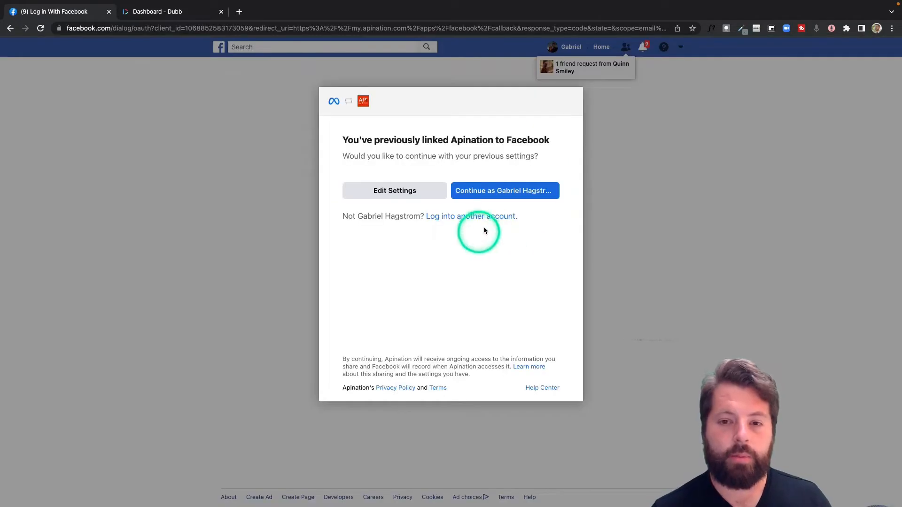
click(489, 195)
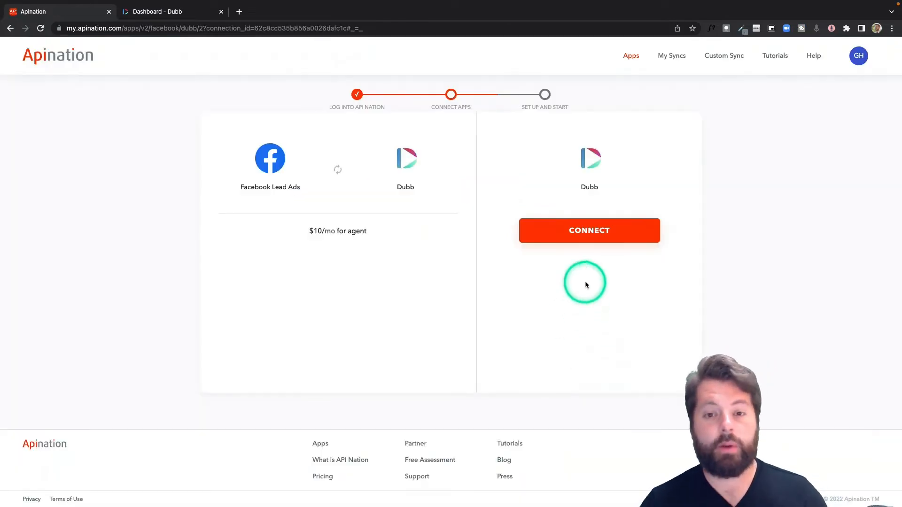
Step: Start the Dubb connection and enter the account holder's first name as its connection label
click(605, 232)
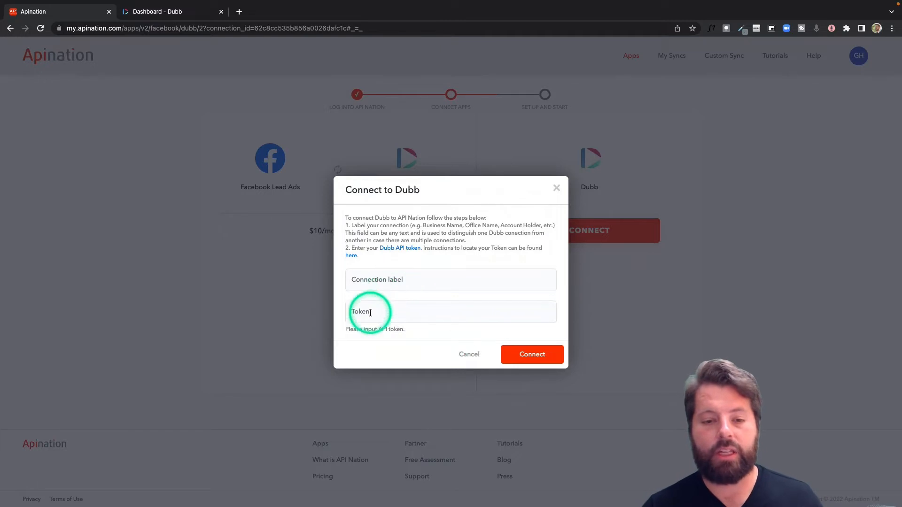
click(391, 279)
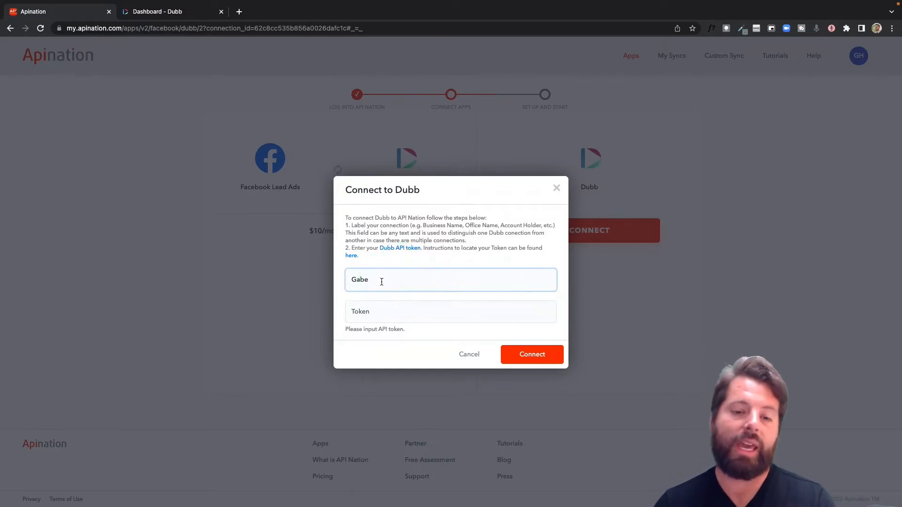
click(414, 271)
click(415, 331)
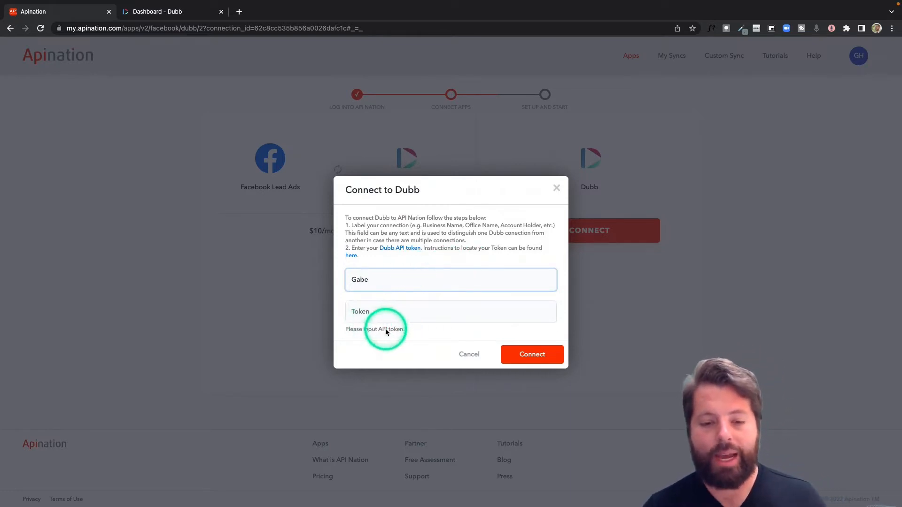
Step: Go to Dubb's API token settings, dismiss the upgrade notice, and create a new token named Facebook Ads
click(384, 249)
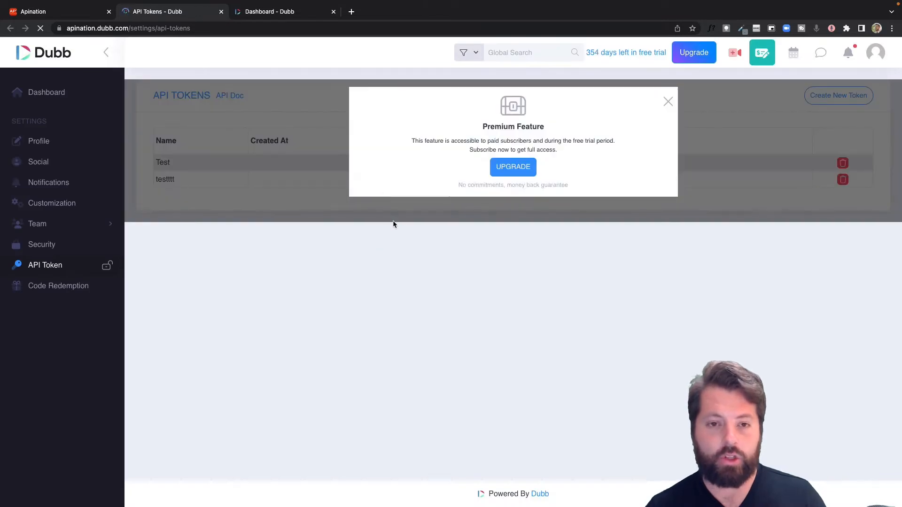
click(667, 102)
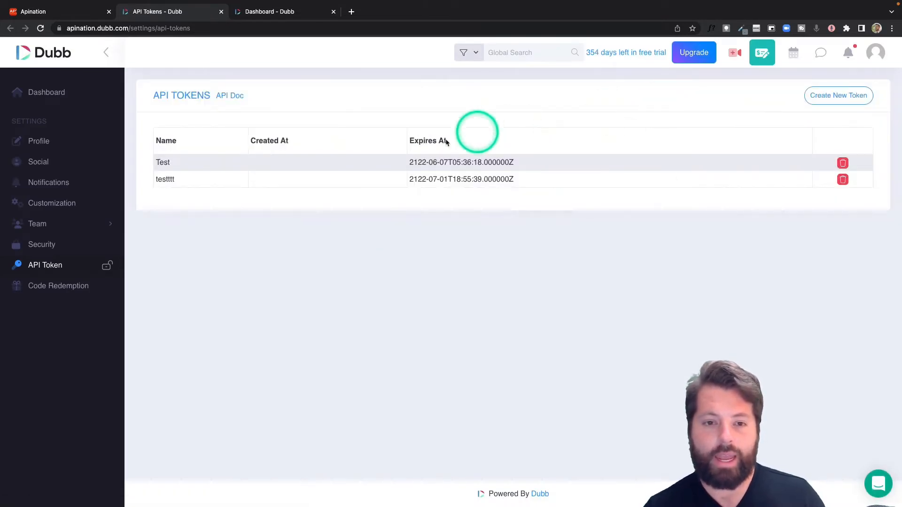
click(852, 93)
click(497, 109)
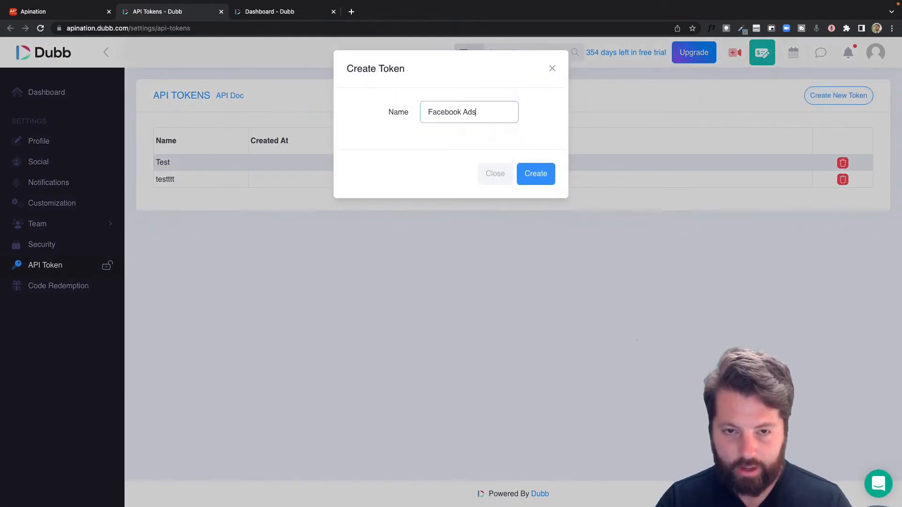
click(535, 173)
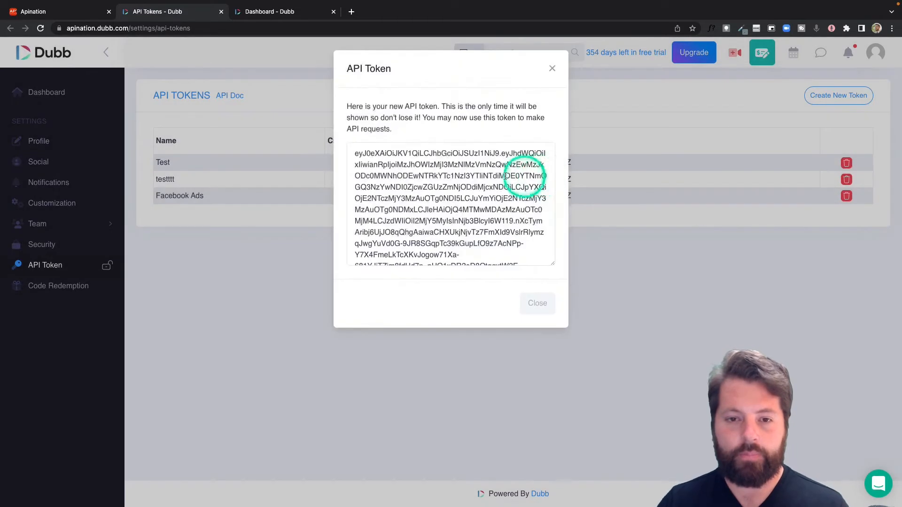
Step: Copy the new API token into the Token field of the Dubb connection form and connect Dubb
click(393, 181)
triple_click(394, 180)
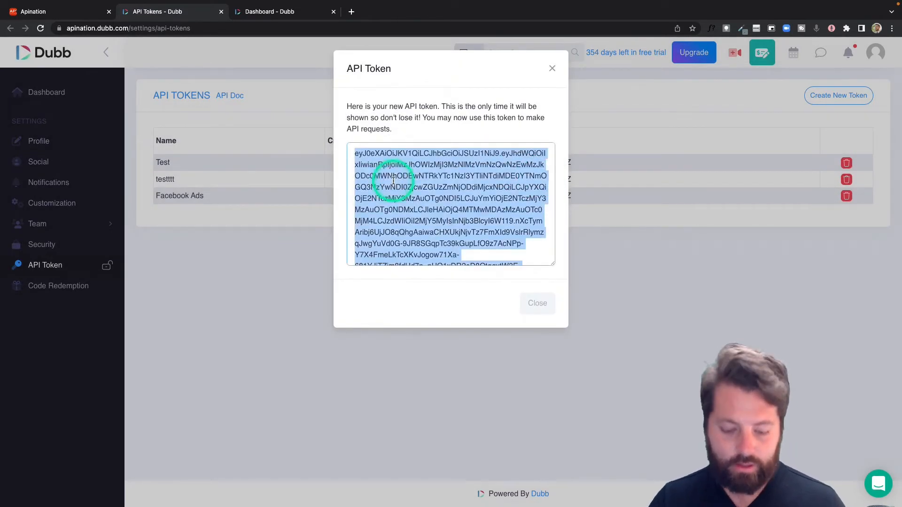
click(75, 12)
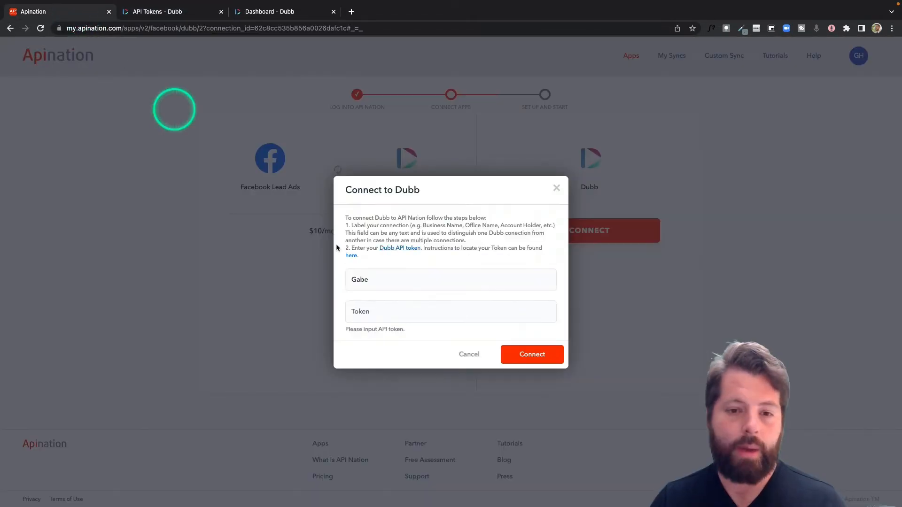
key(ctrl+v)
click(534, 355)
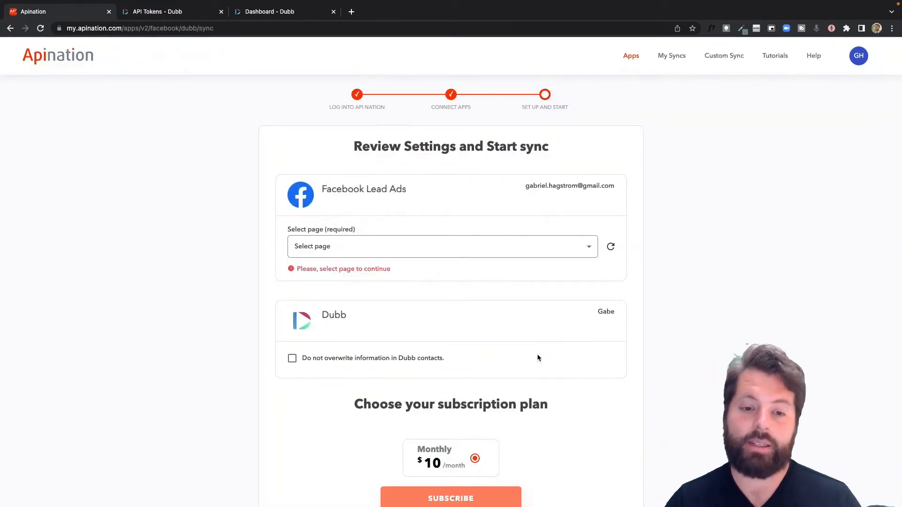
Step: Set the Facebook page to Example Real Estate Team and the leadgen form to Open House Form - Example
click(588, 248)
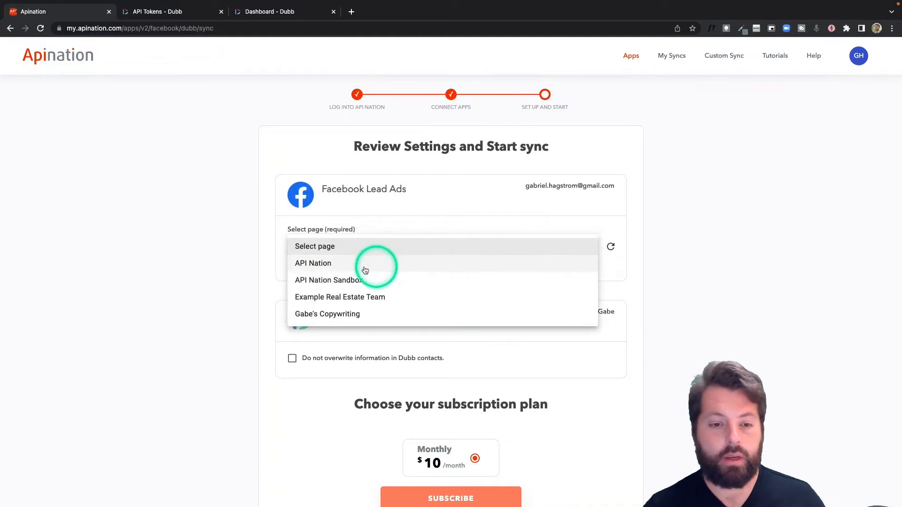
click(335, 297)
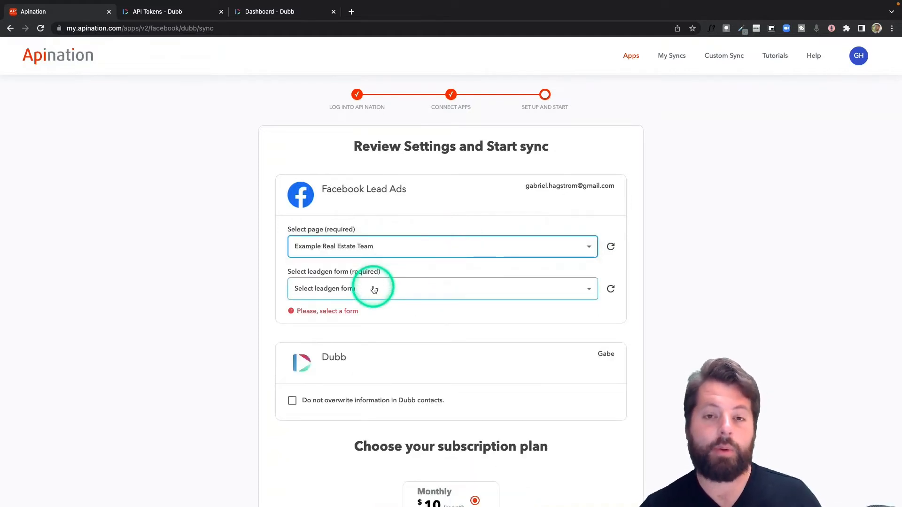
click(374, 289)
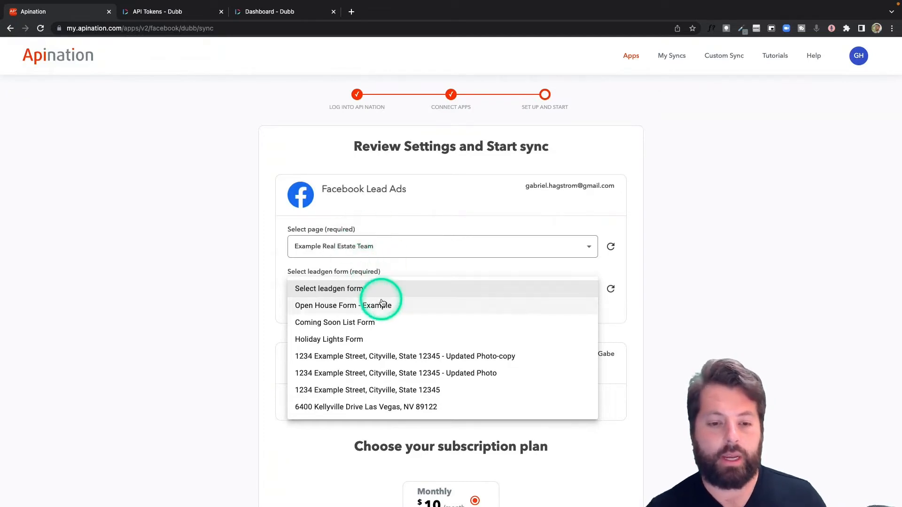
click(371, 306)
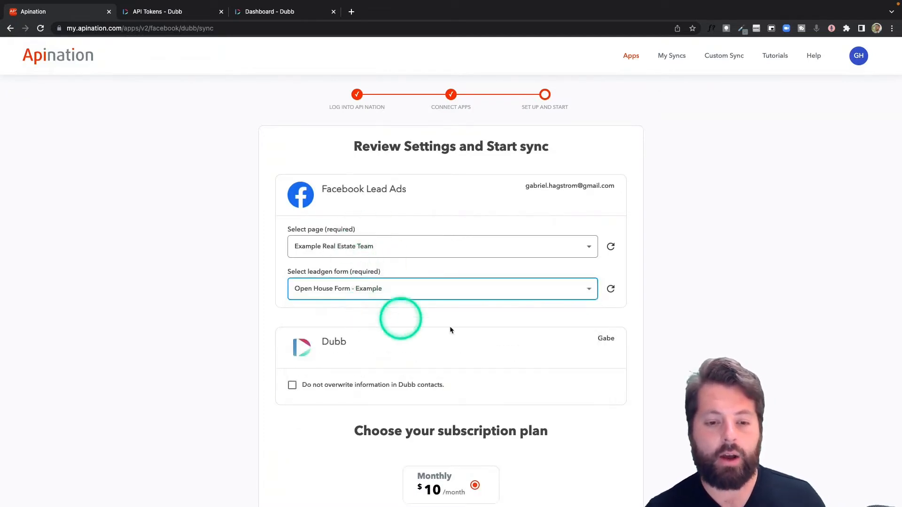
Step: Subscribe to the $10 monthly plan and look over the settings of the Facebook Lead Ads to Dubb sync
scroll(510, 341, down, 3)
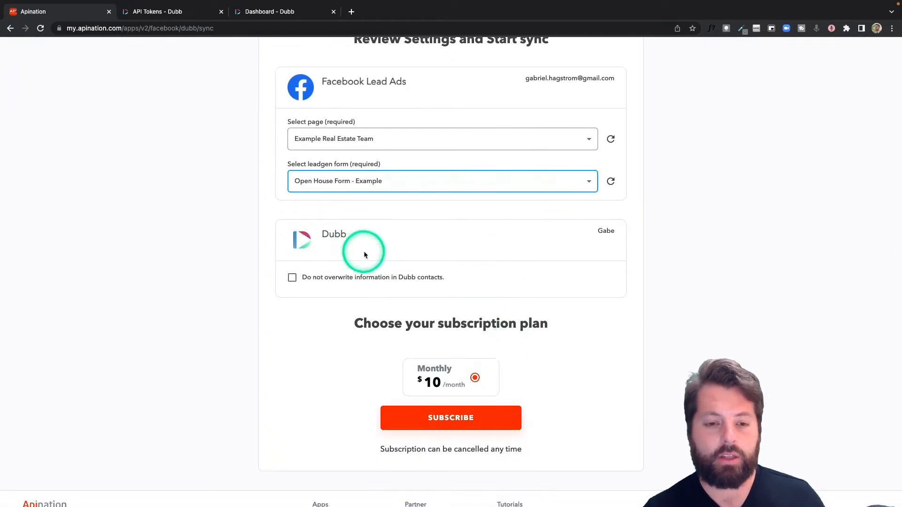
click(482, 424)
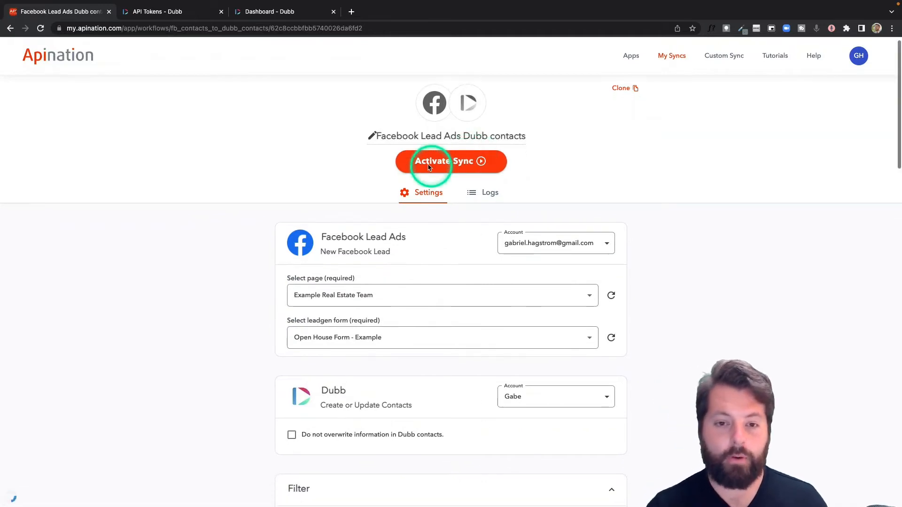
scroll(465, 263, down, 4)
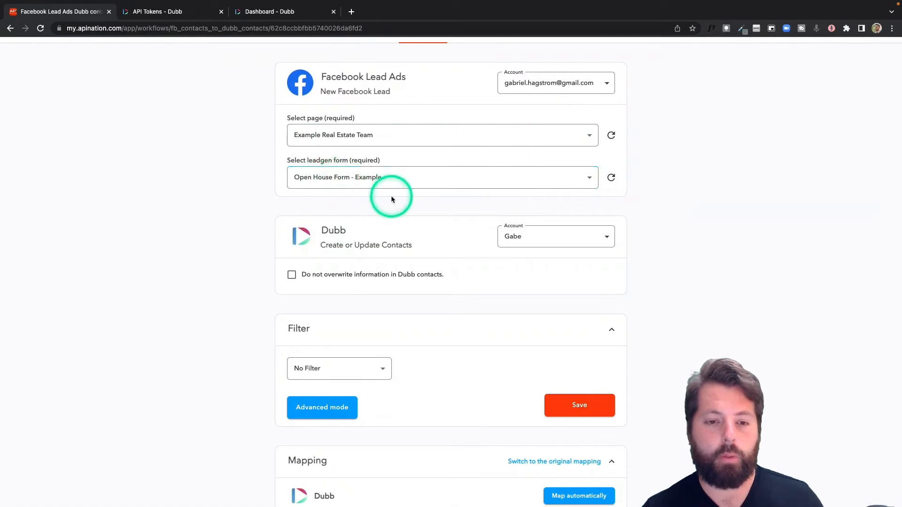
scroll(389, 196, up, 4)
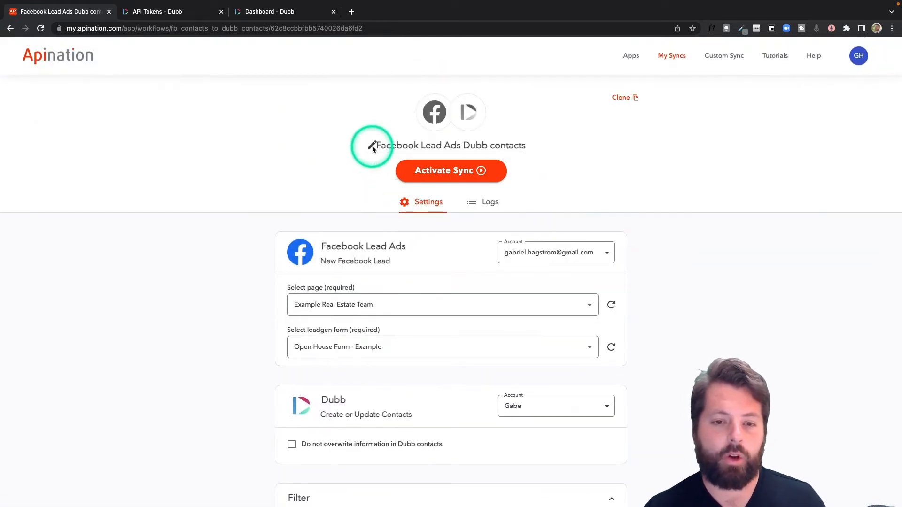
Step: Rename the sync to Open House Facebook Lead Ads Dubb contacts
click(371, 146)
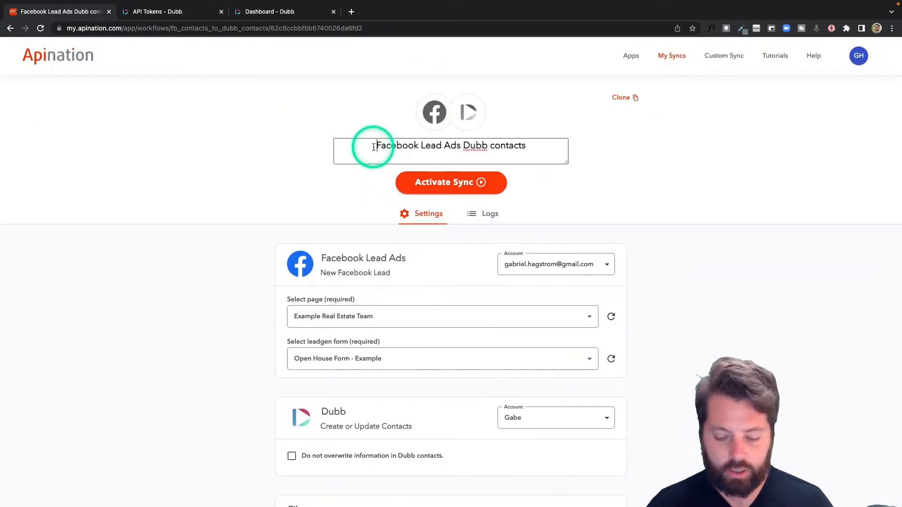
text(Open House)
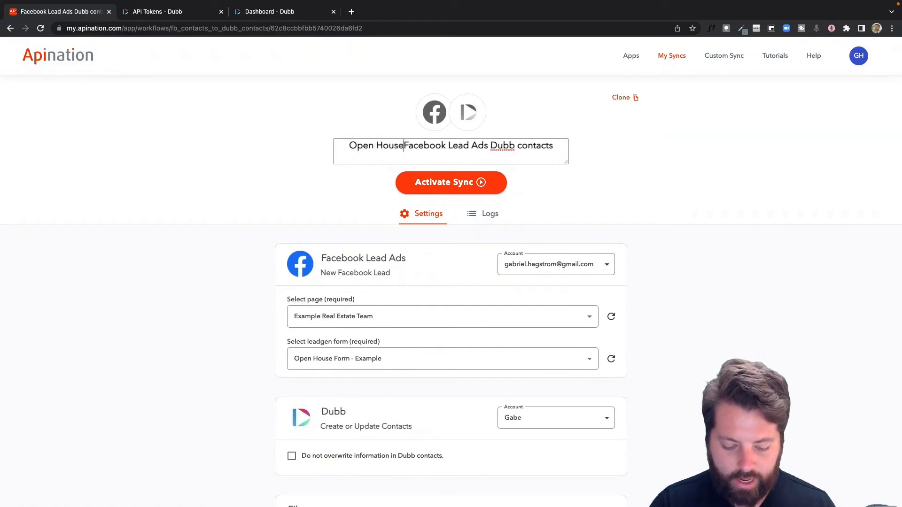
click(345, 211)
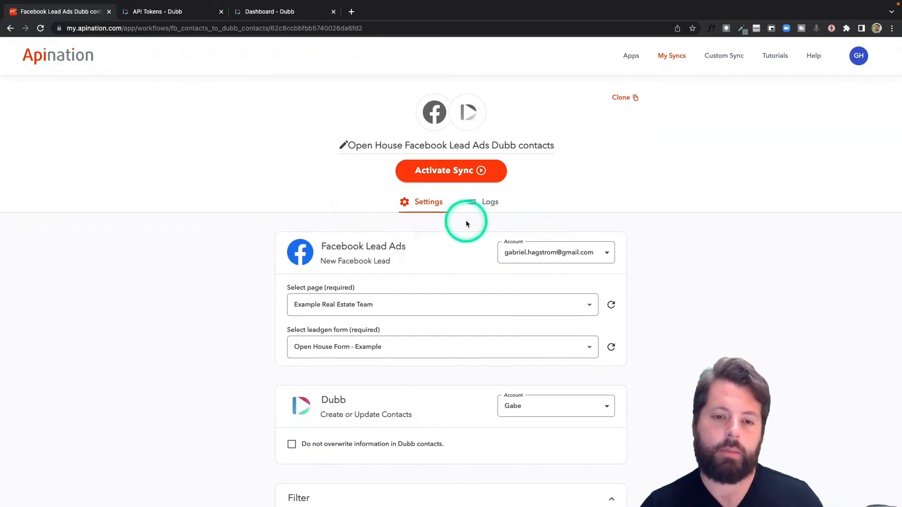
Step: Add a filter requiring that Phone number is not empty, and save it
scroll(449, 306, down, 2)
scroll(450, 312, down, 5)
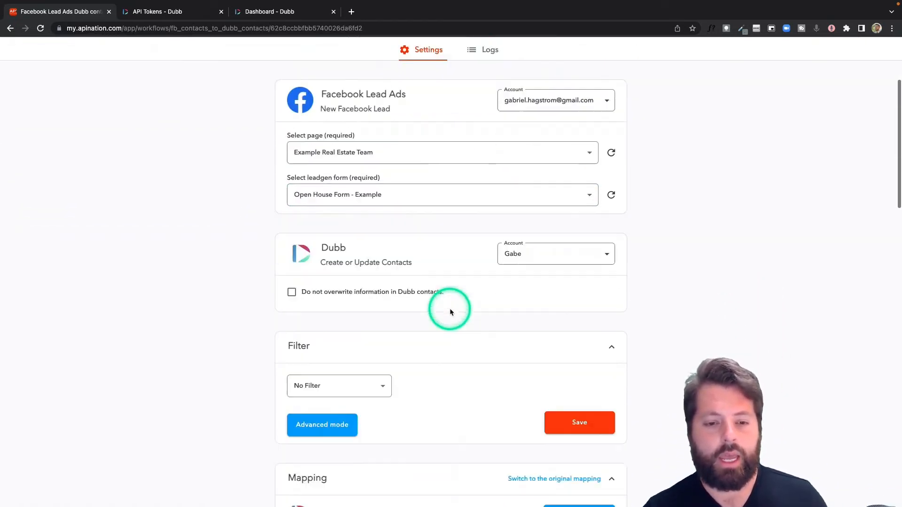
scroll(470, 337, down, 3)
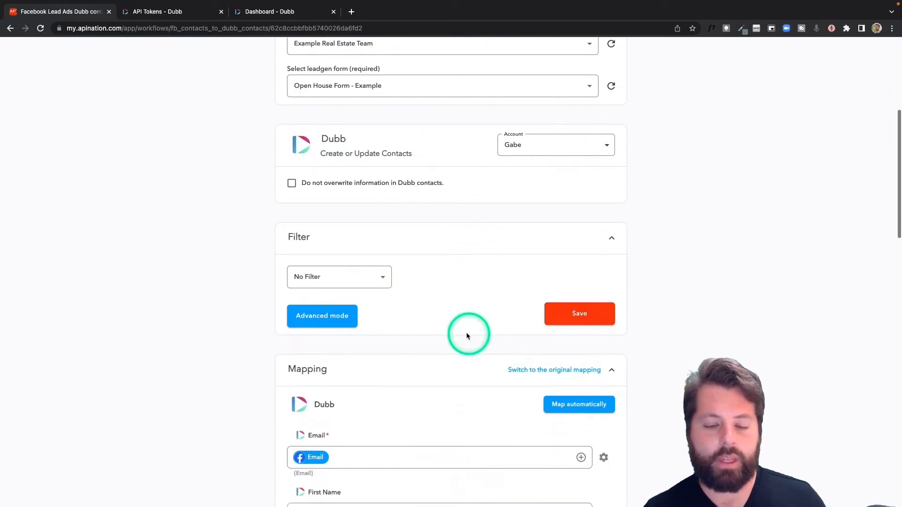
click(383, 281)
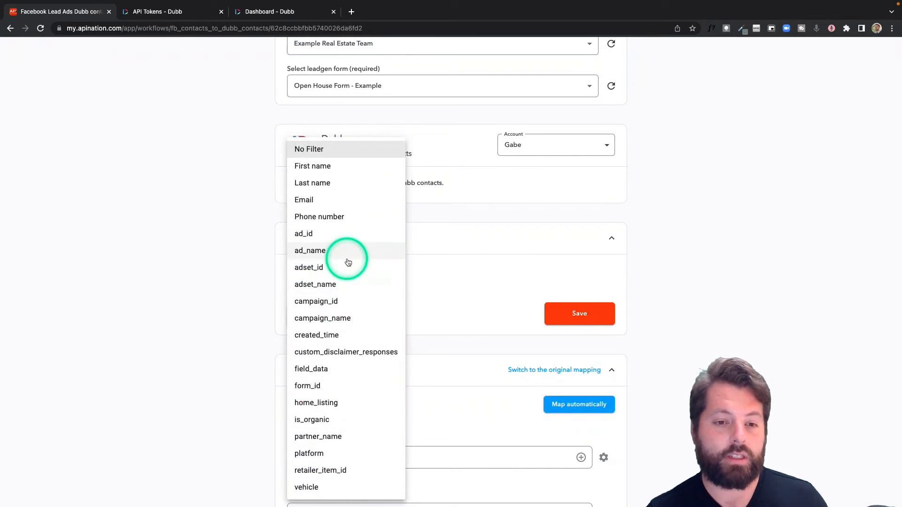
click(337, 217)
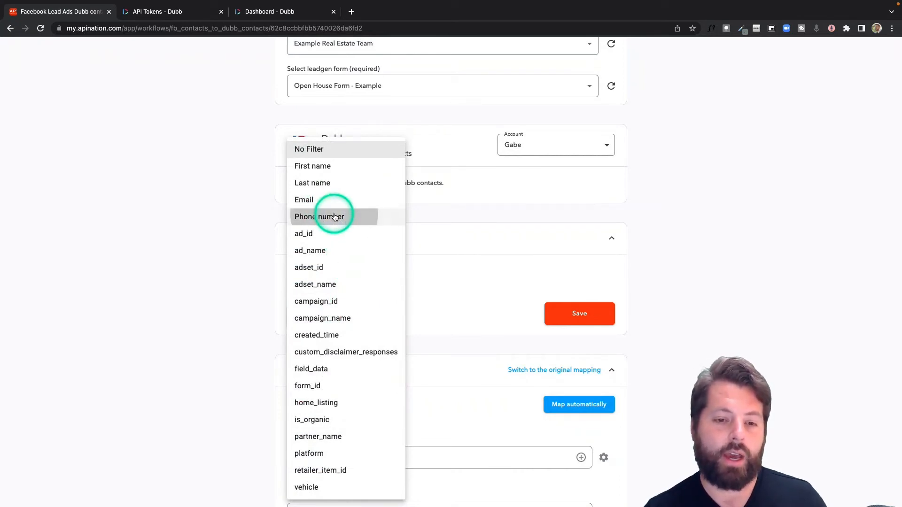
click(463, 281)
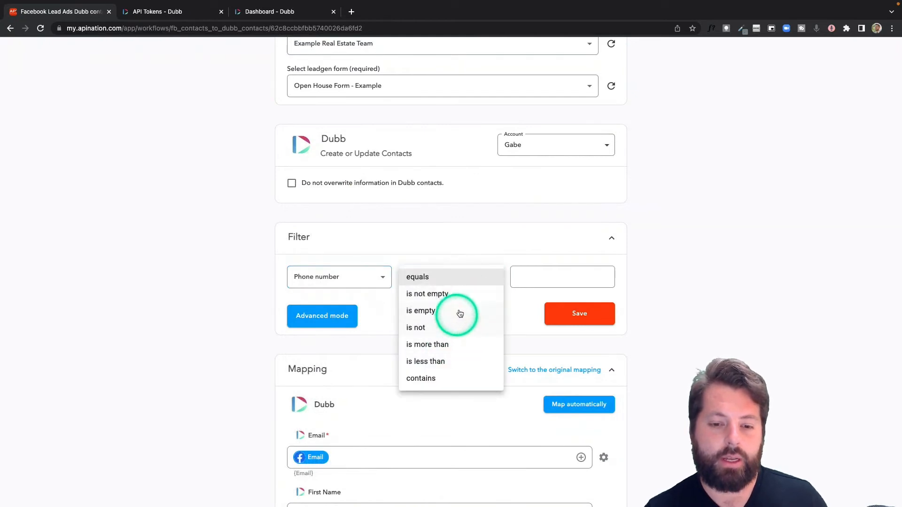
click(464, 295)
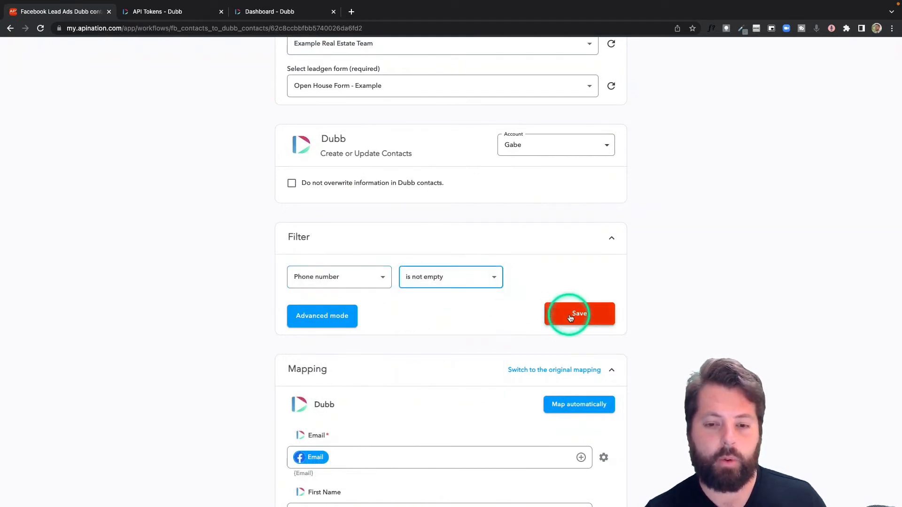
click(571, 318)
click(459, 328)
Step: Review how the Facebook lead fields are mapped to the Dubb contact fields
scroll(460, 333, down, 2)
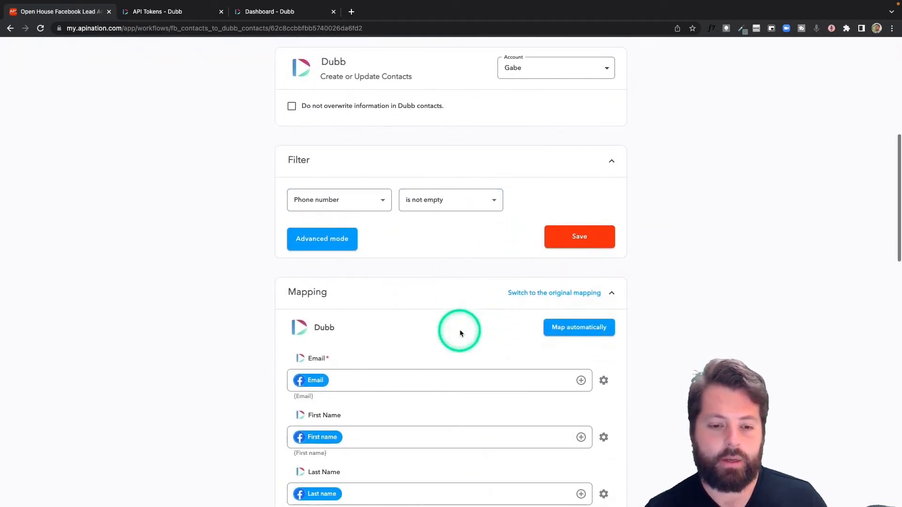
scroll(459, 333, down, 3)
click(329, 249)
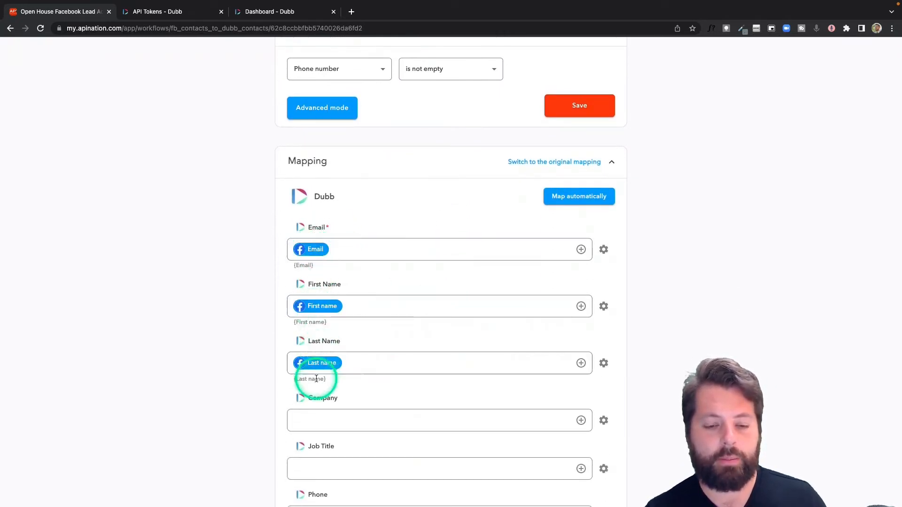
scroll(316, 379, down, 1)
scroll(324, 343, down, 1)
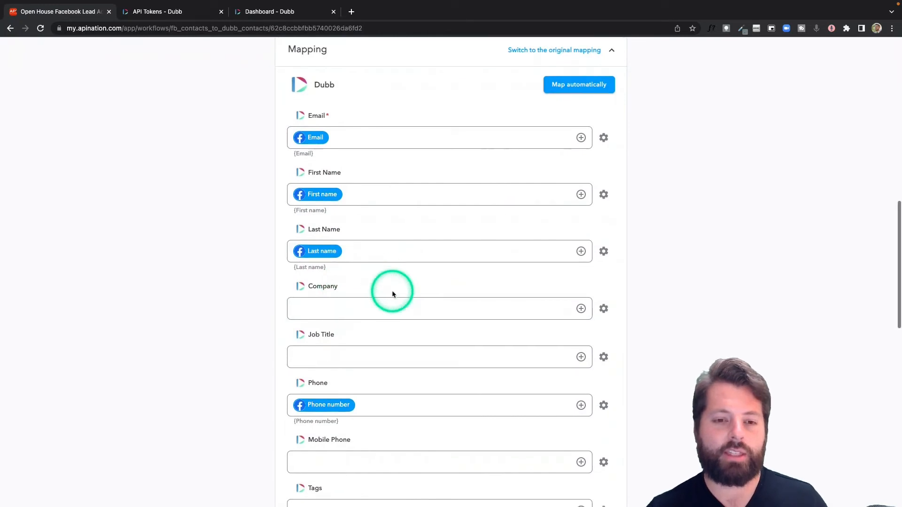
scroll(393, 291, down, 2)
scroll(392, 294, down, 2)
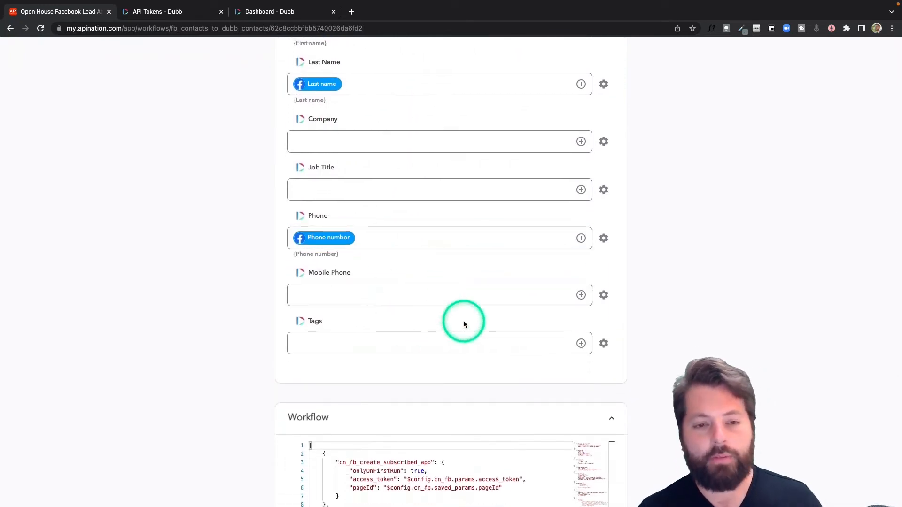
Step: Browse the Facebook fields available for the Tags mapping, and close the list without choosing one
click(583, 349)
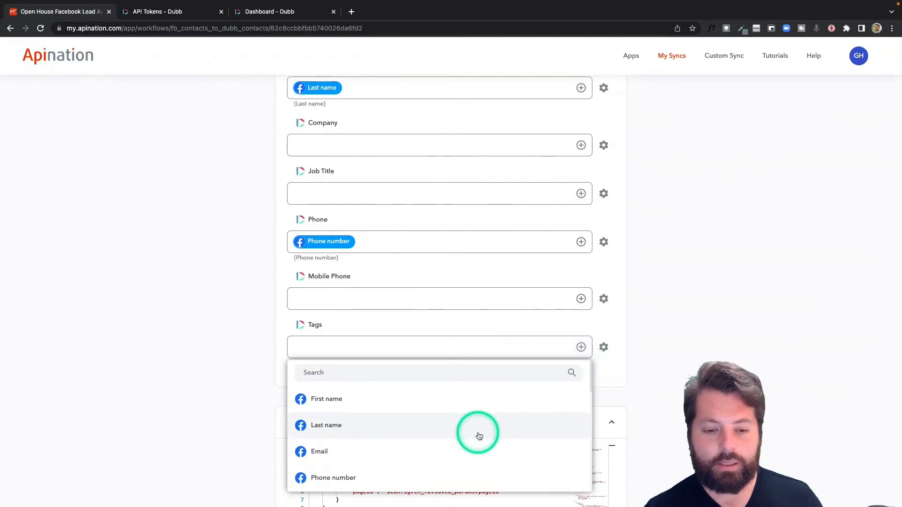
scroll(478, 434, down, 2)
scroll(478, 434, down, 1)
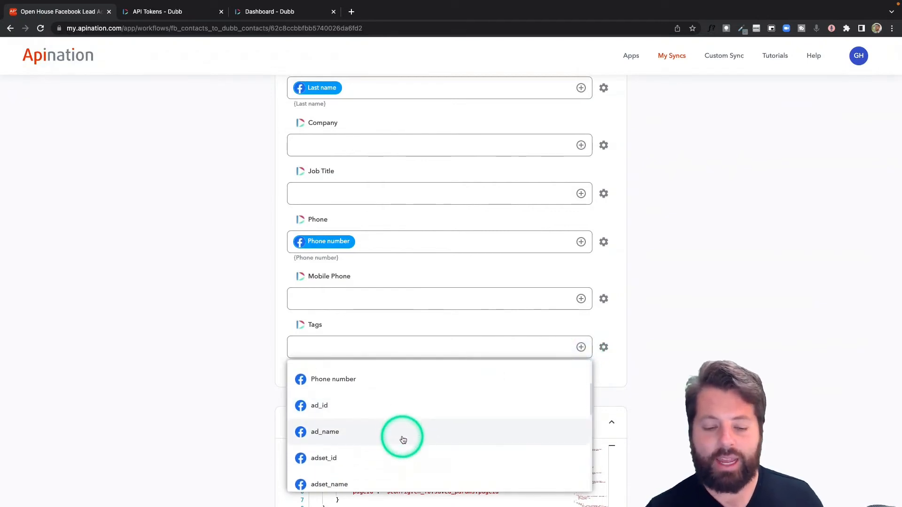
scroll(402, 434, down, 3)
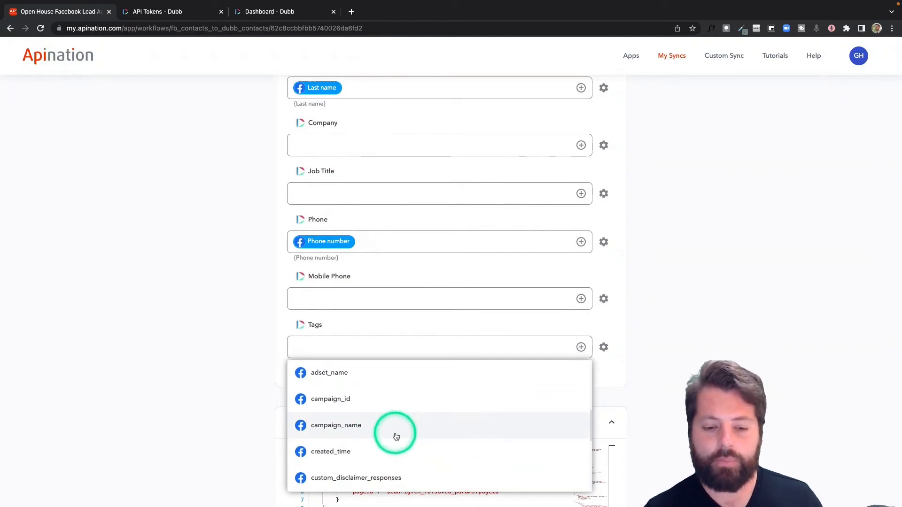
scroll(397, 434, down, 4)
scroll(395, 436, down, 2)
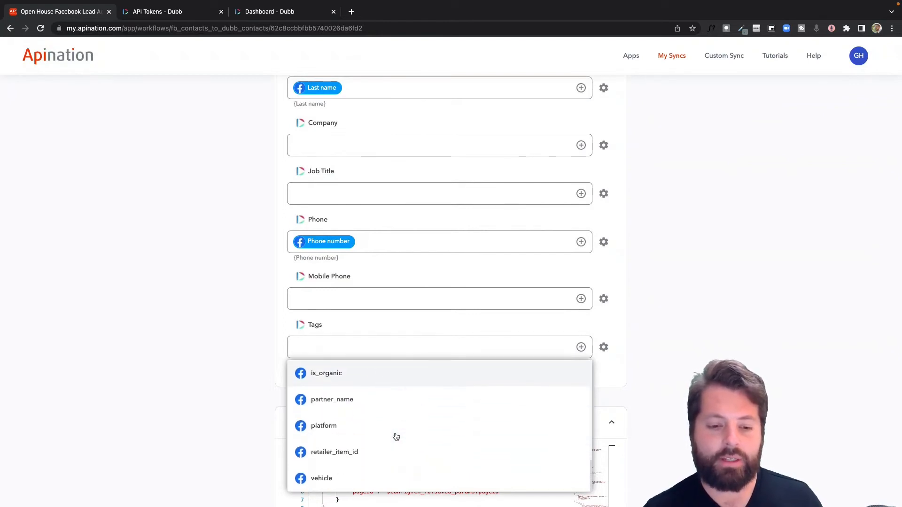
scroll(396, 437, up, 10)
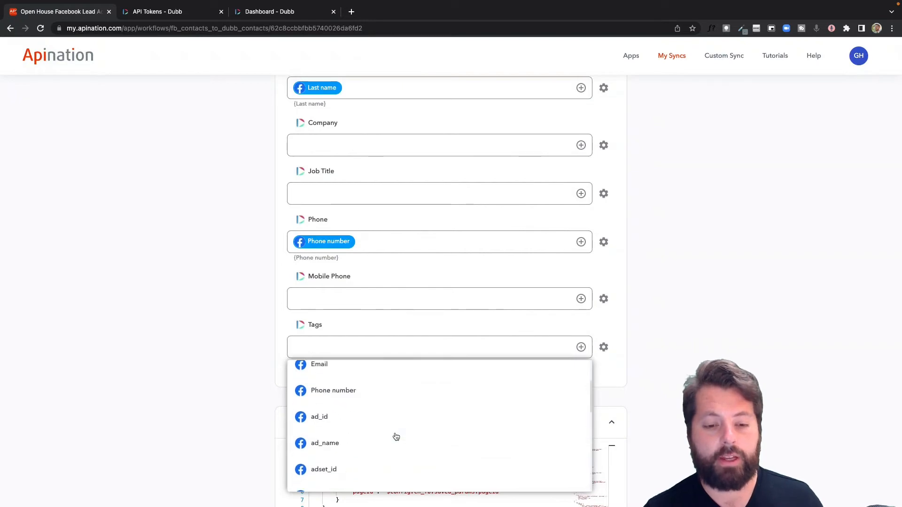
scroll(215, 385, up, 2)
click(263, 380)
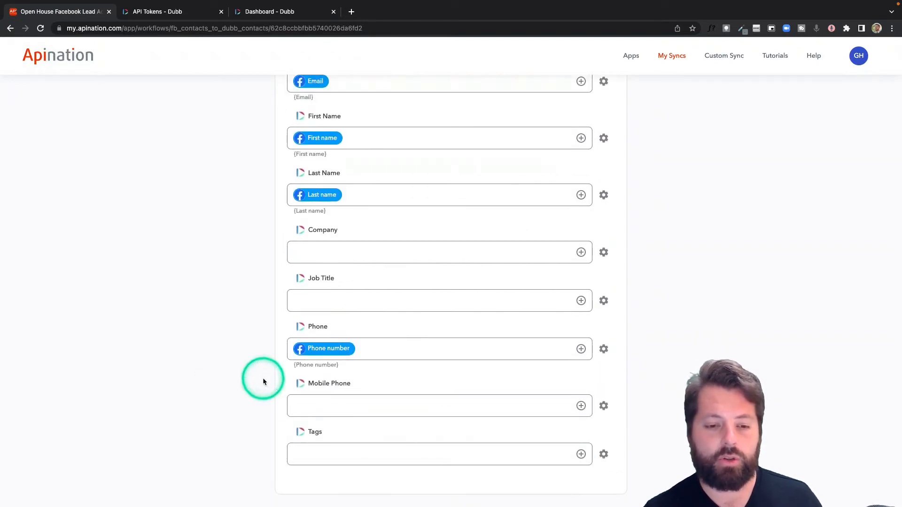
Step: Activate the Open House sync
scroll(263, 380, up, 10)
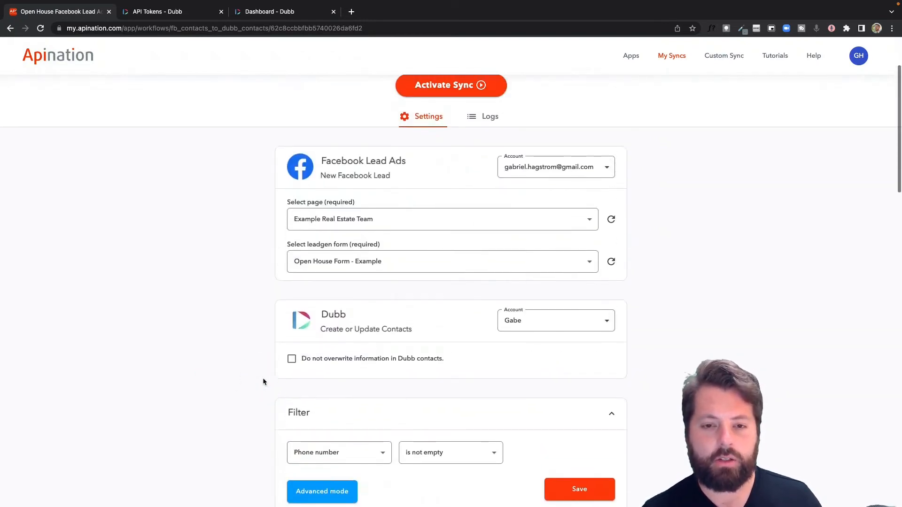
scroll(263, 379, up, 2)
click(442, 190)
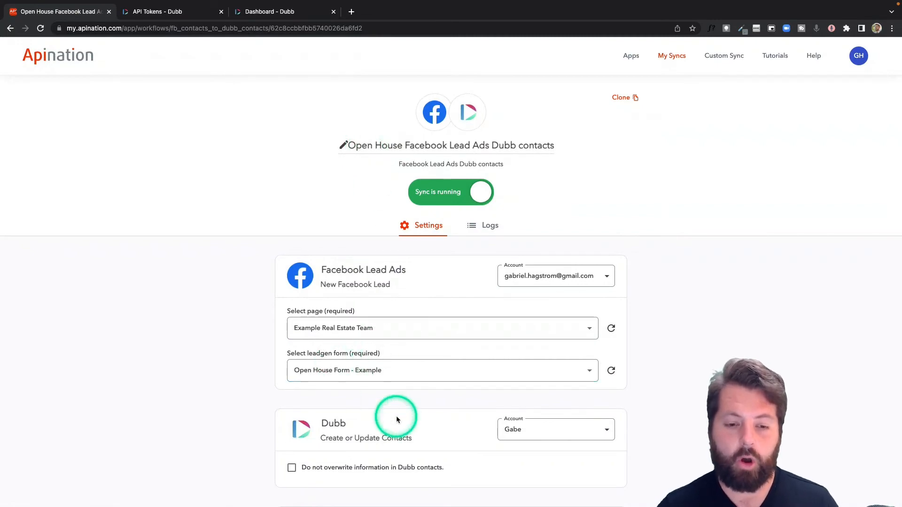
Step: Enter OpenHouse as the fixed value for Tags in the Dubb mapping
scroll(396, 415, down, 15)
click(393, 337)
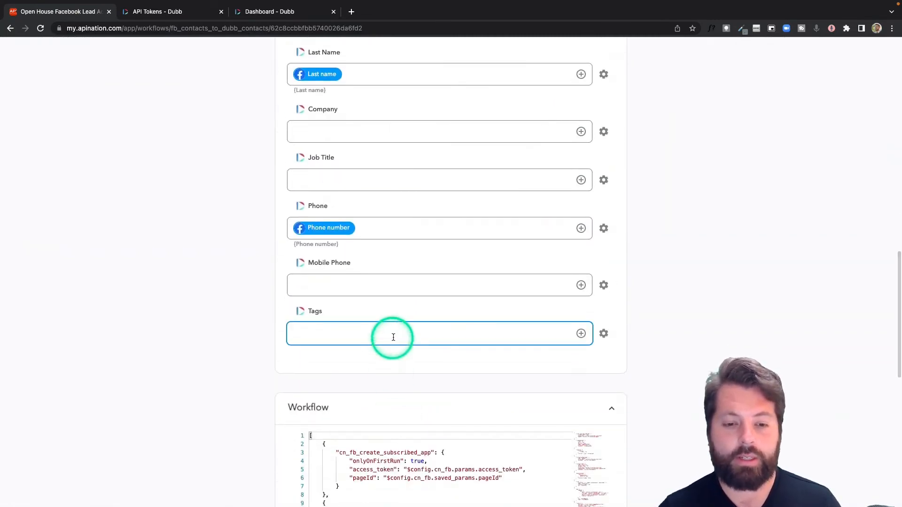
text(Ope)
scroll(394, 337, down, 2)
text(n)
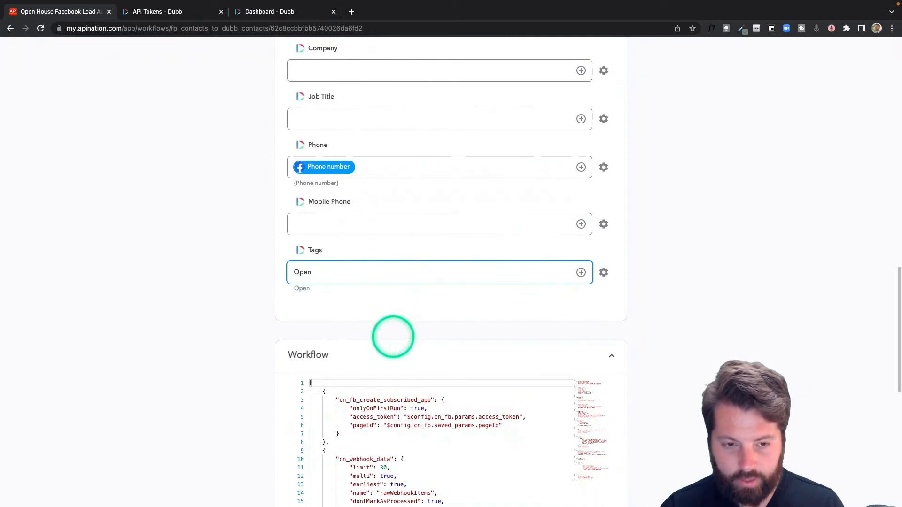
text(House)
click(268, 319)
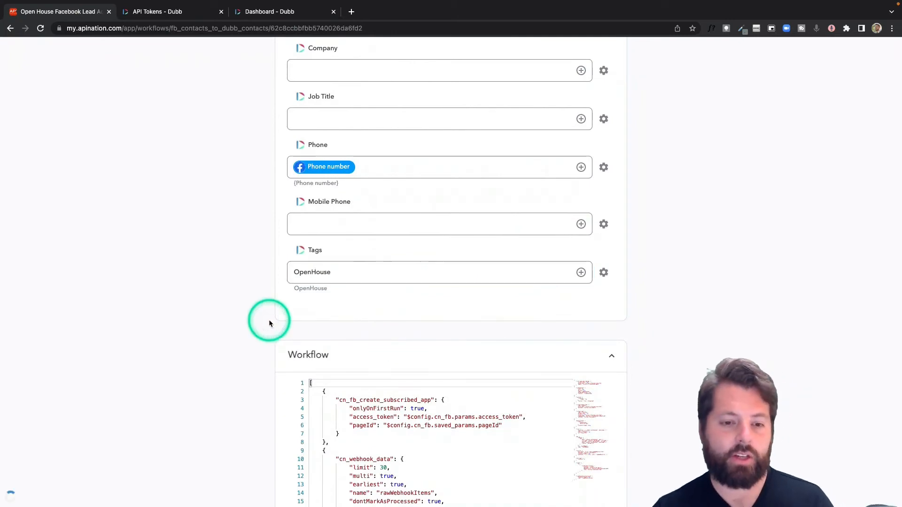
Step: Clone the Open House sync and confirm the copy
scroll(269, 319, up, 20)
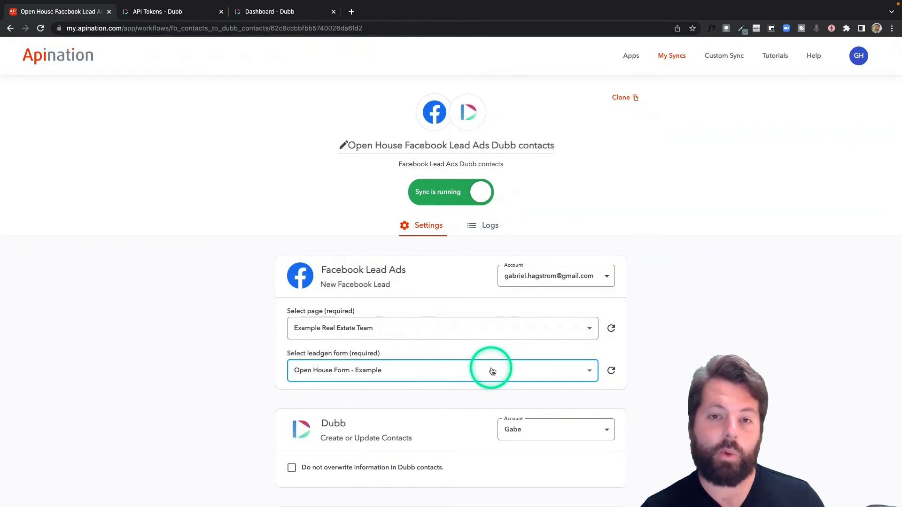
click(624, 100)
click(553, 309)
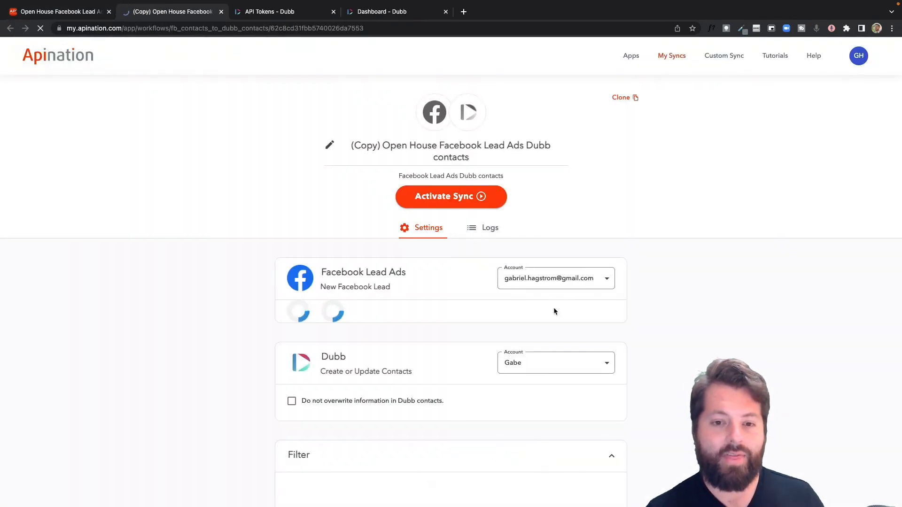
Step: Rename the cloned sync to Coming Soon Facebook Lead Ads Dubb contacts
click(435, 146)
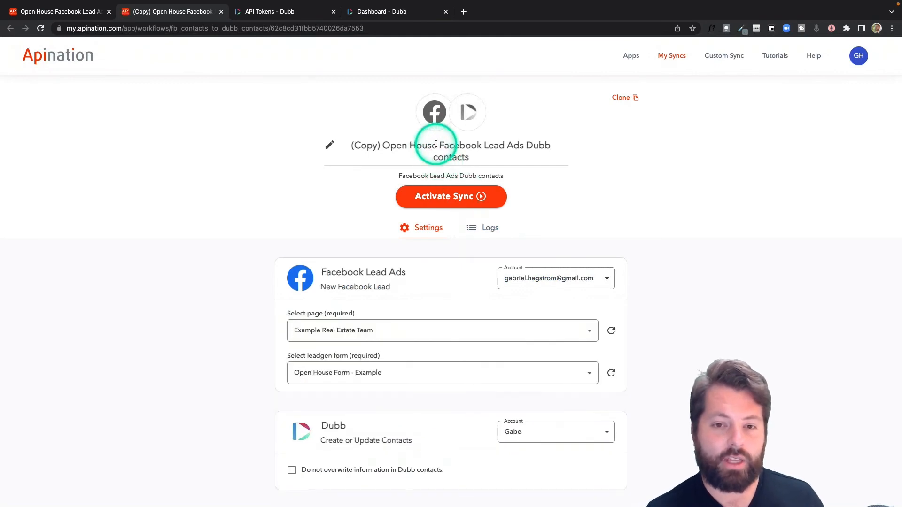
drag(435, 145, 348, 146)
text(Co)
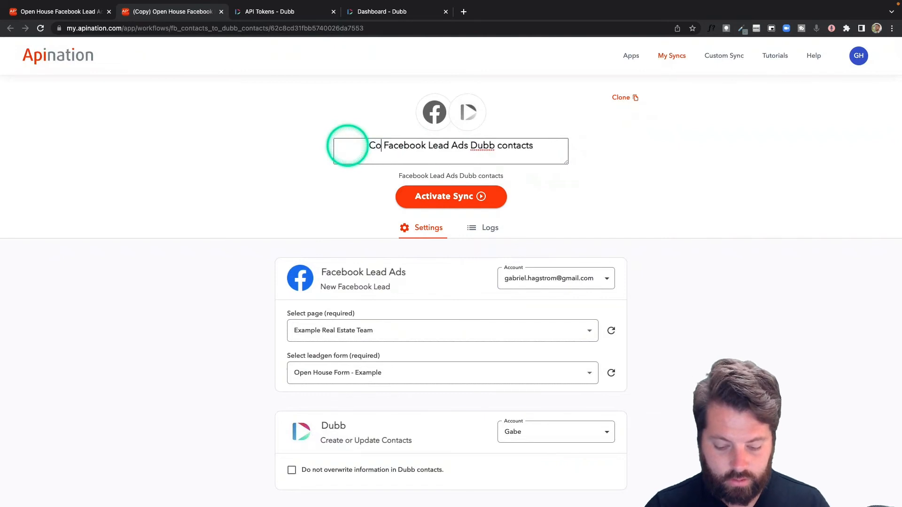
text(ming Soon)
key(Return)
click(320, 211)
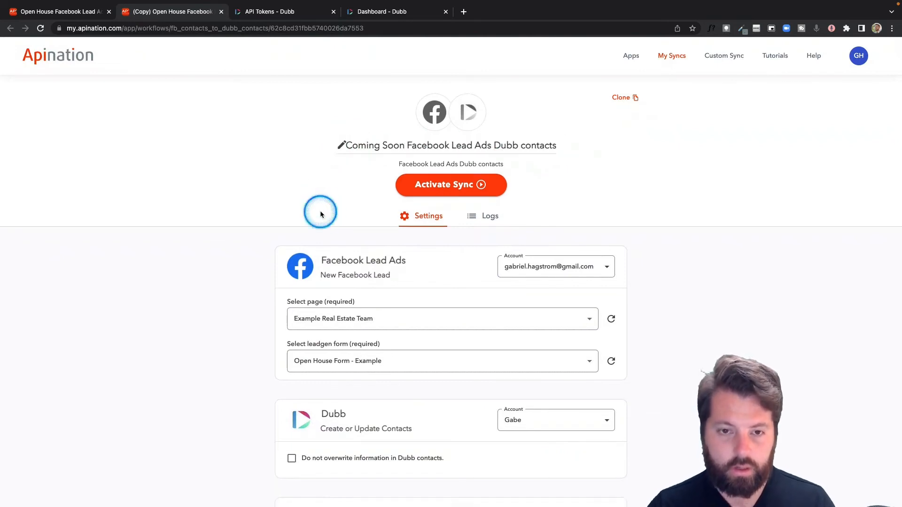
Step: Set the cloned sync's leadgen form to Coming Soon List Form and replace its OpenHouse tag with a one-word Coming Soon tag
click(362, 359)
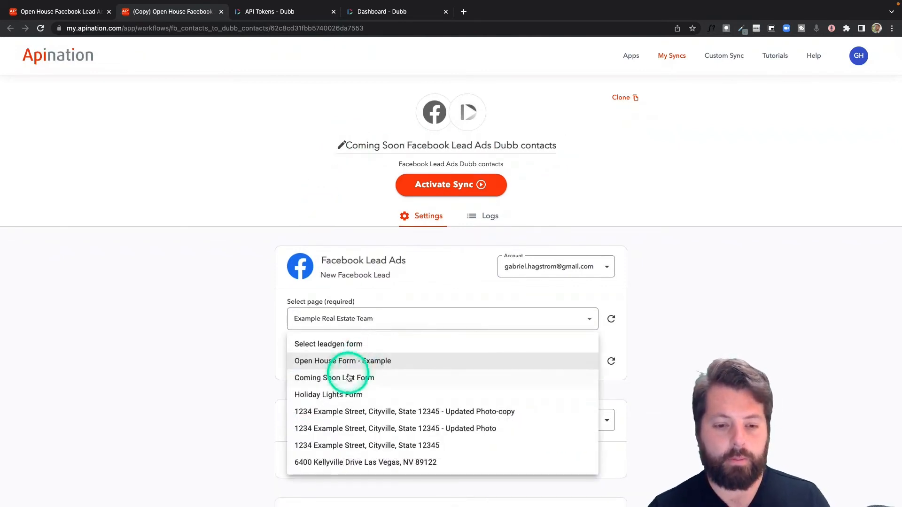
click(348, 378)
scroll(265, 429, down, 10)
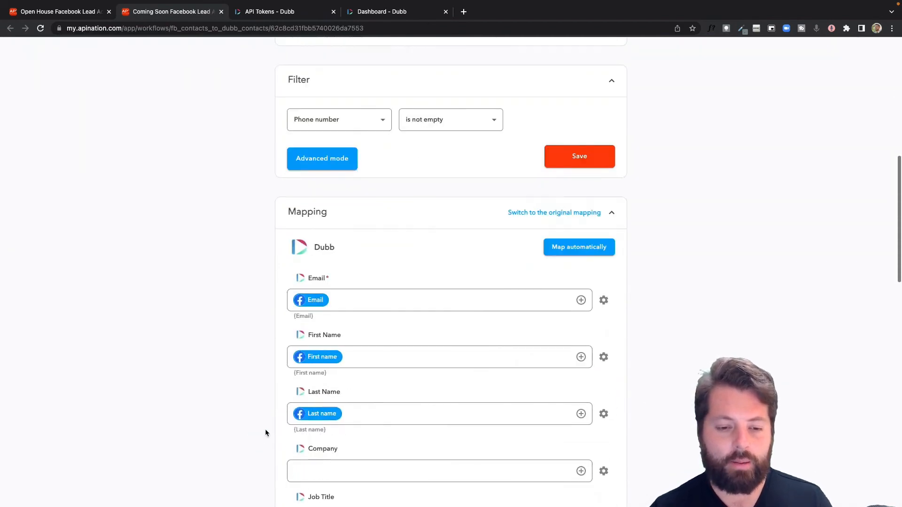
scroll(265, 432, down, 6)
click(334, 368)
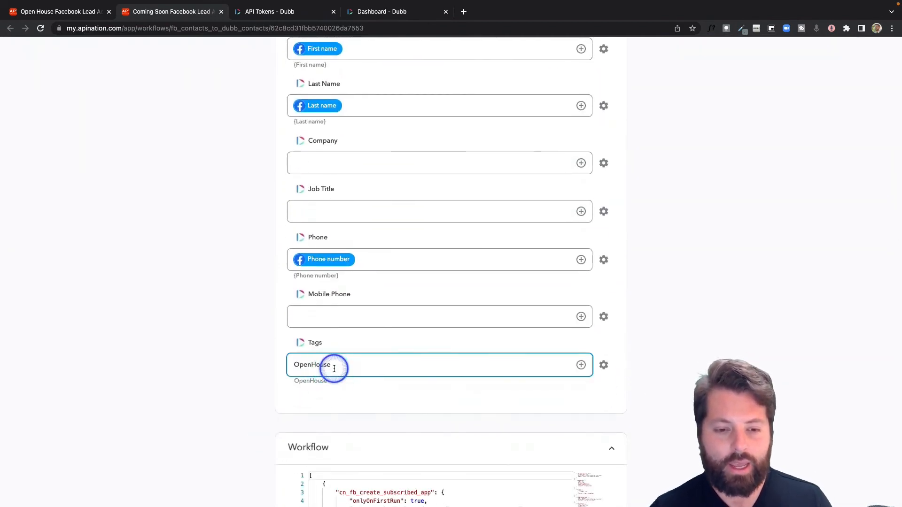
double_click(334, 368)
text(Copm)
scroll(334, 368, down, 2)
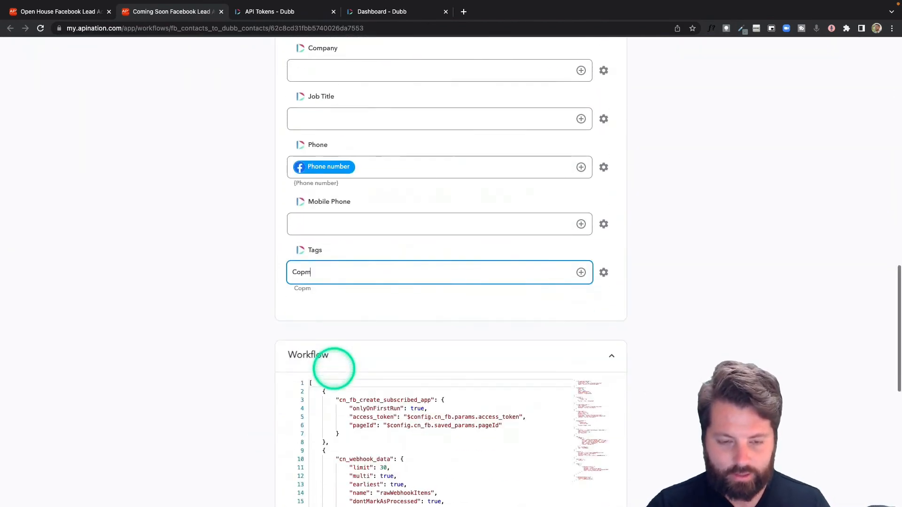
key(BackSpace)
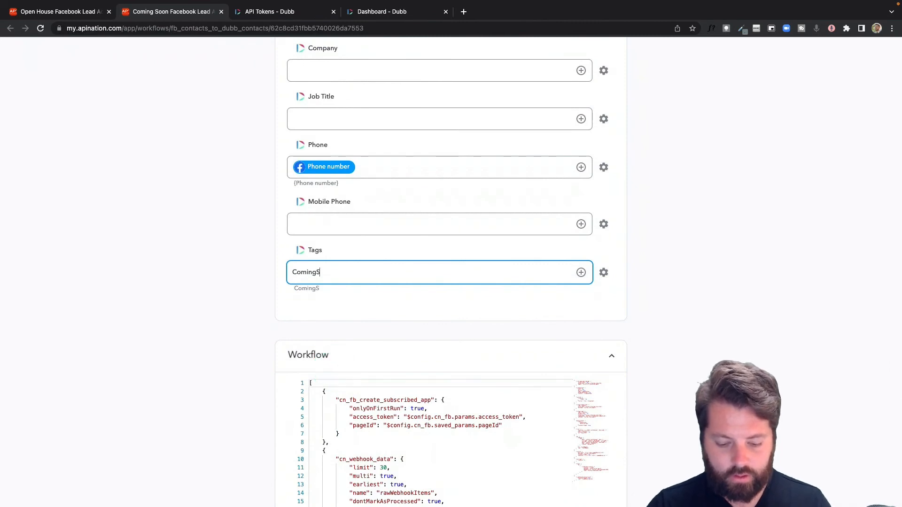
Step: Activate the Coming Soon sync and go to the list of all syncs
scroll(456, 260, up, 15)
scroll(455, 260, down, 1)
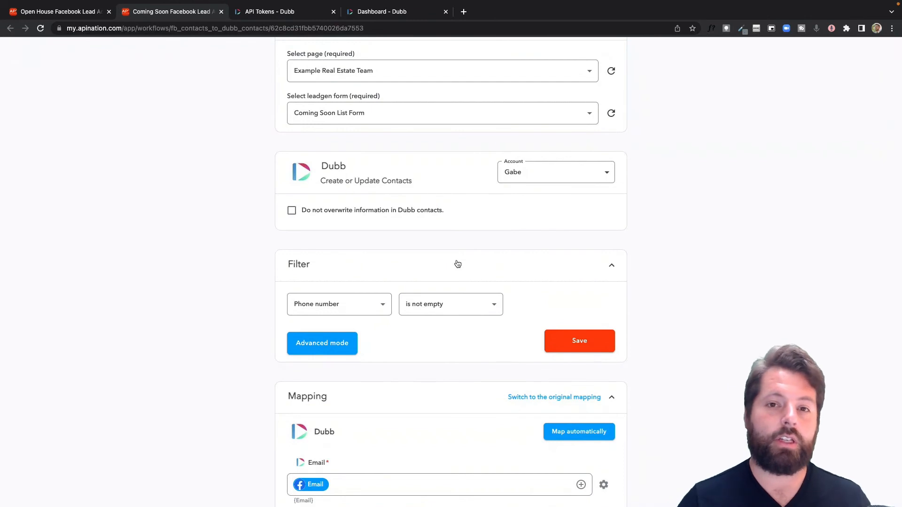
scroll(457, 263, up, 4)
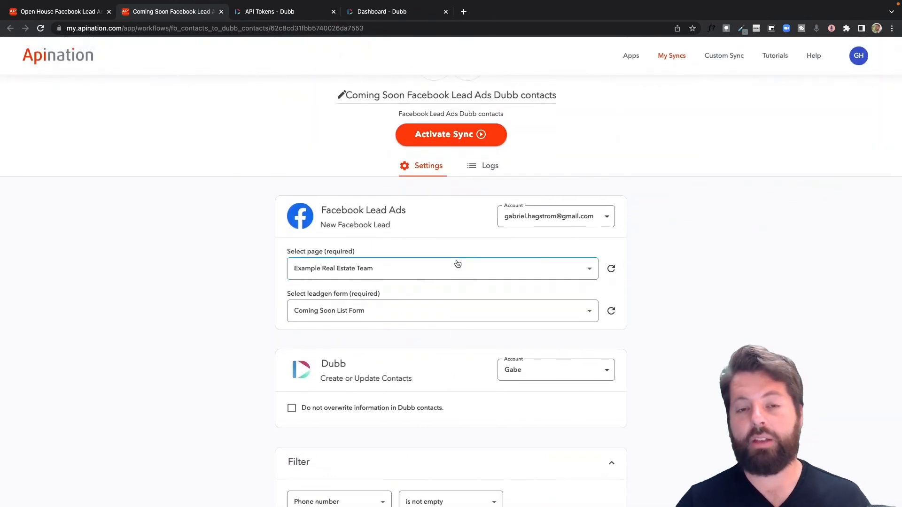
scroll(458, 263, up, 1)
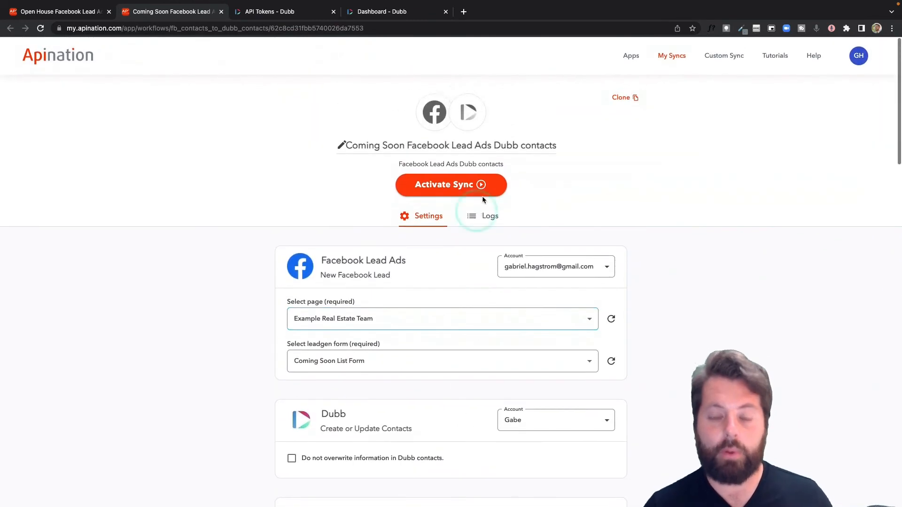
click(460, 185)
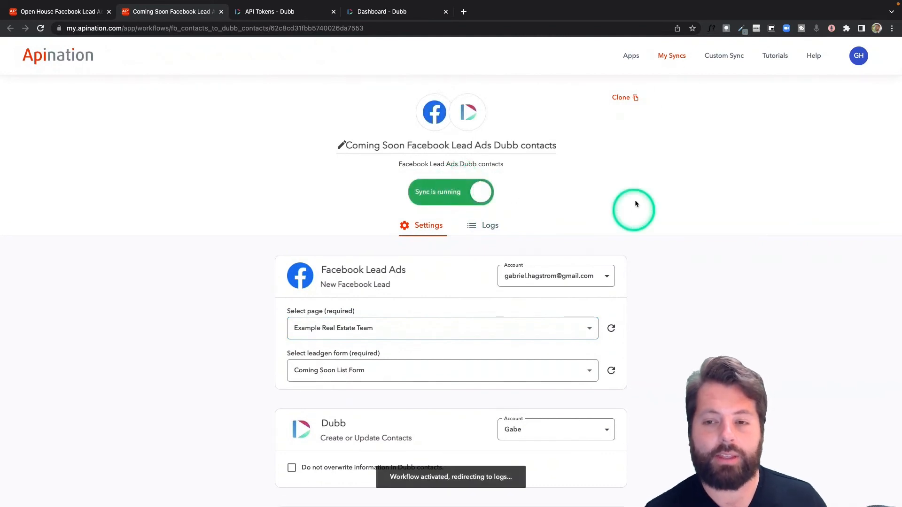
click(681, 59)
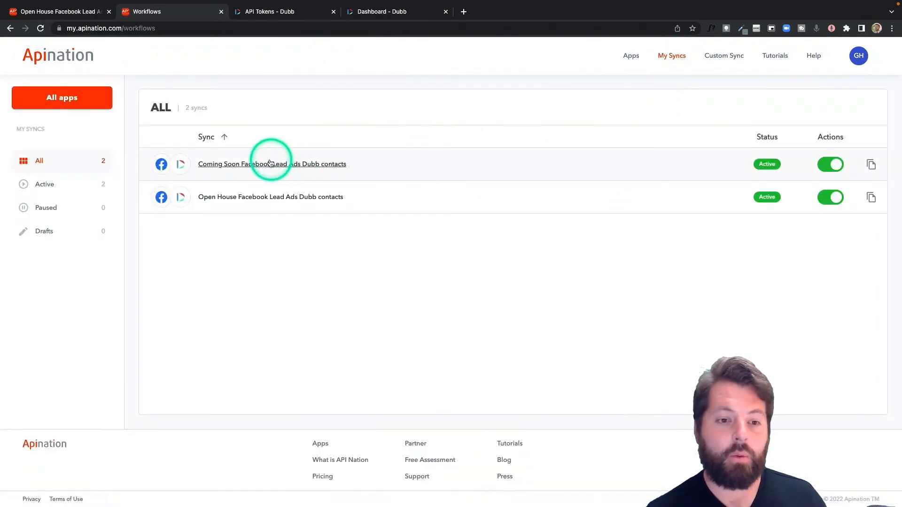